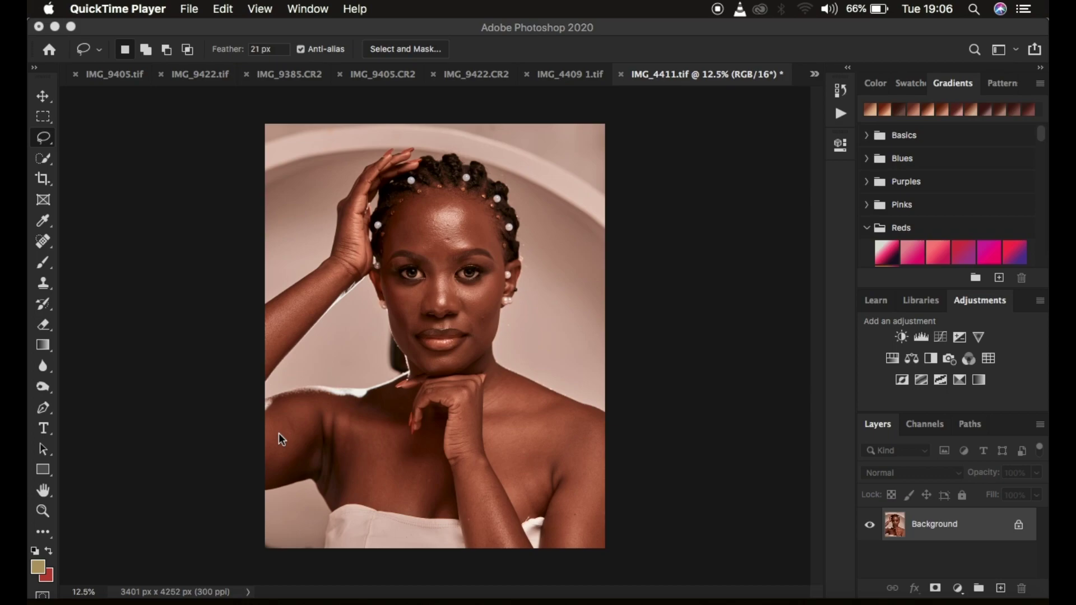
Step: Switch to Photoshop and run the FS 16 BIT retouching action on the IMG_4411.tif portrait
click(511, 27)
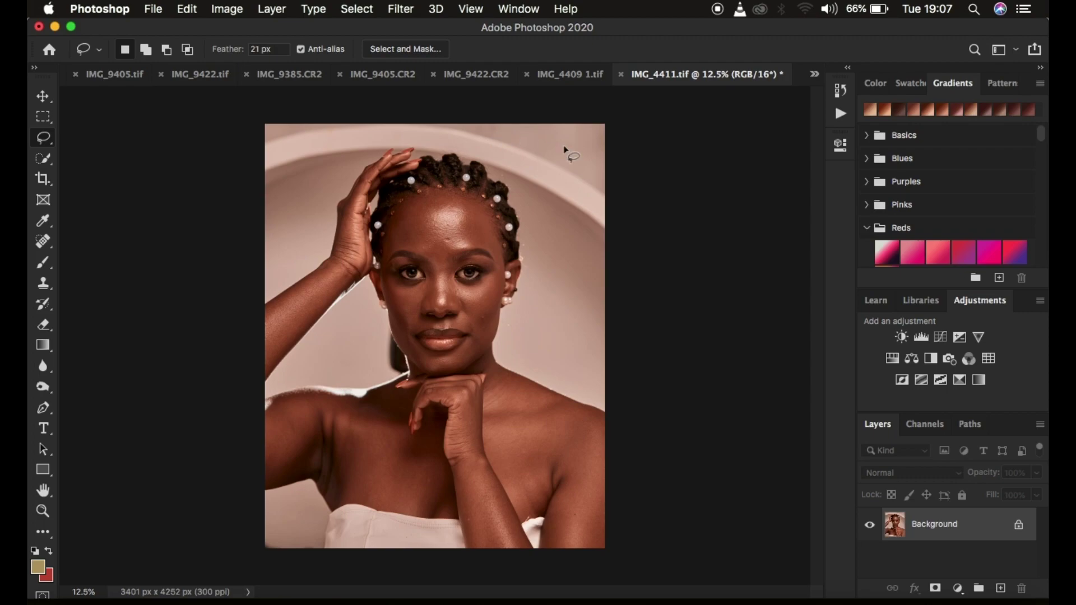
click(840, 116)
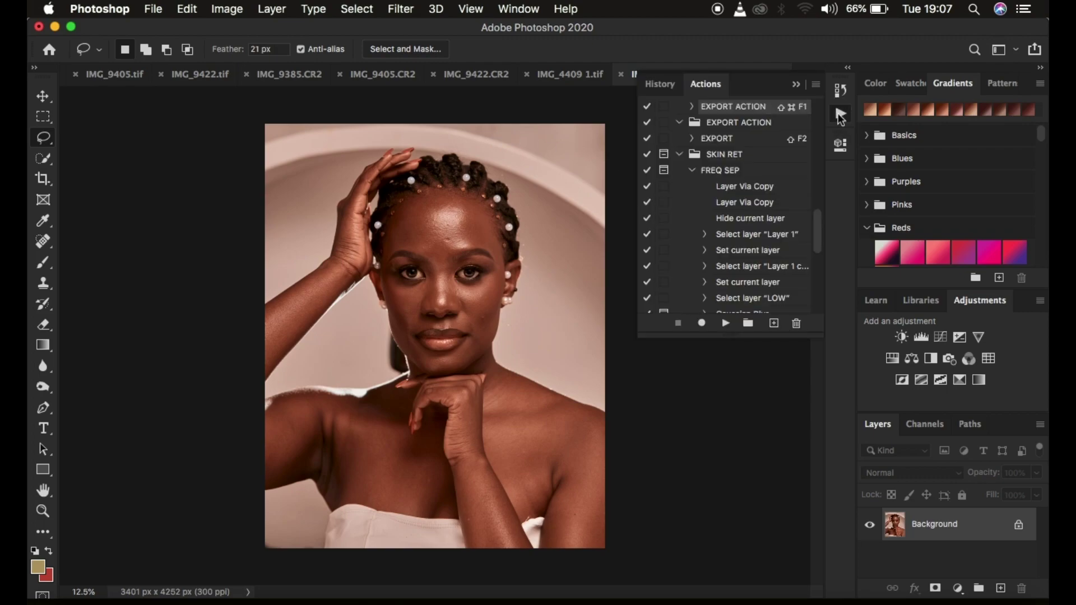
scroll(750, 174, up, 5)
scroll(749, 177, down, 2)
scroll(749, 177, up, 6)
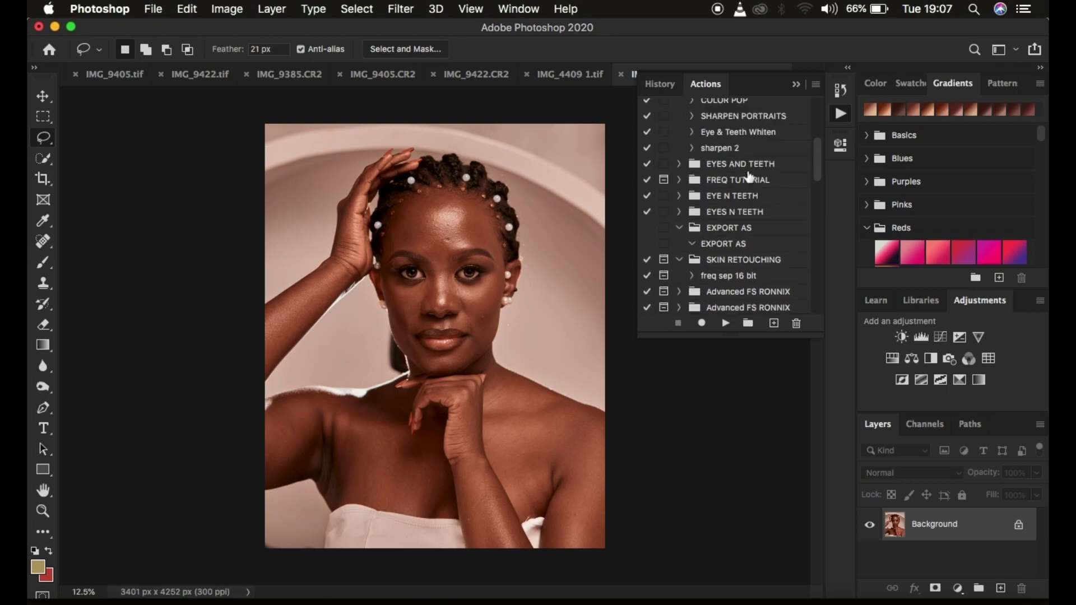
scroll(749, 177, up, 4)
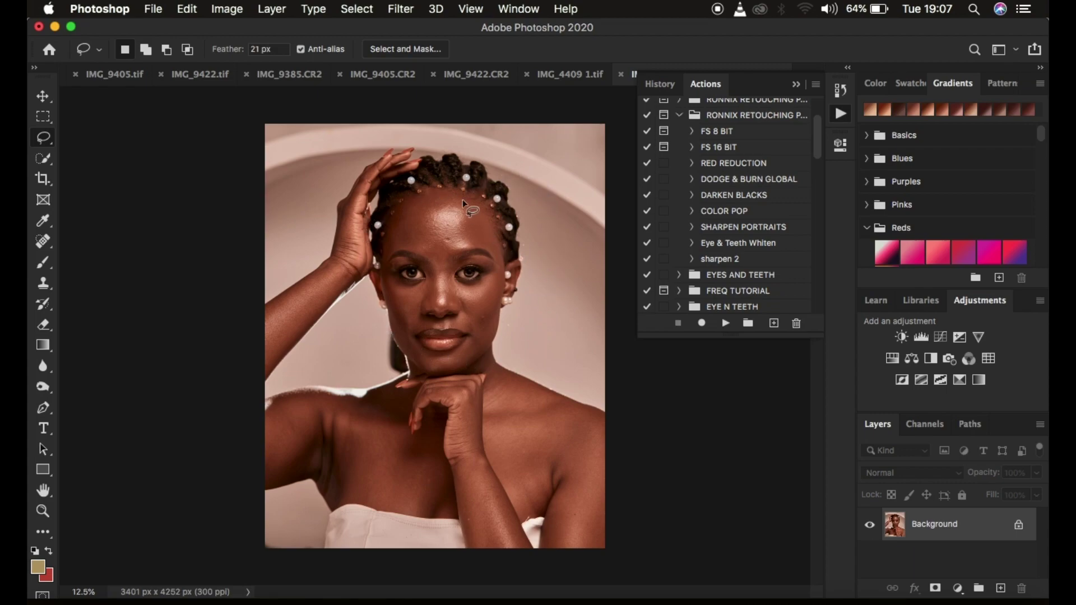
click(796, 84)
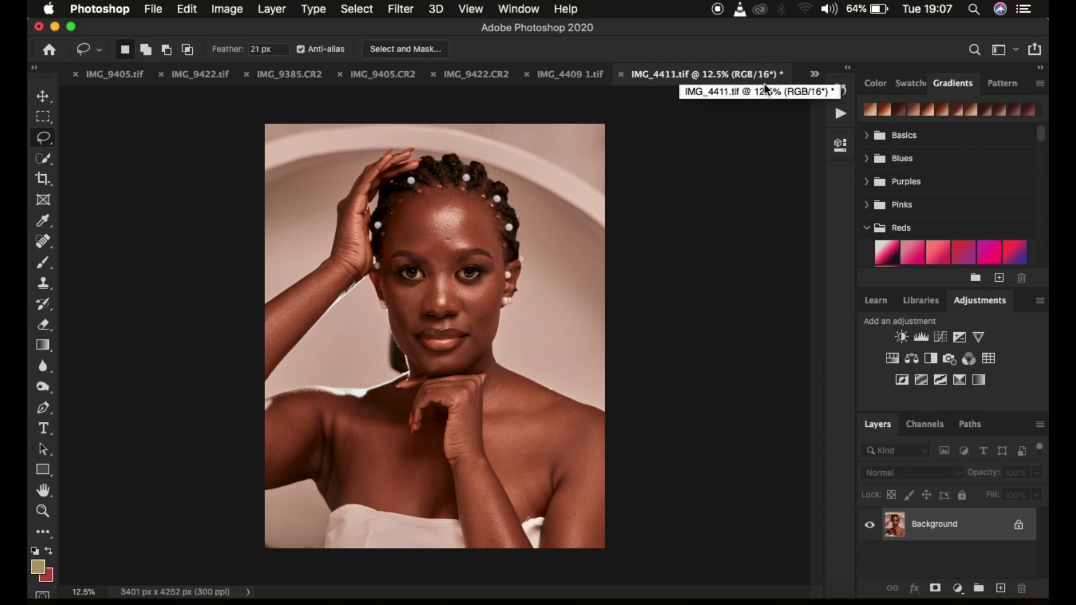
click(841, 114)
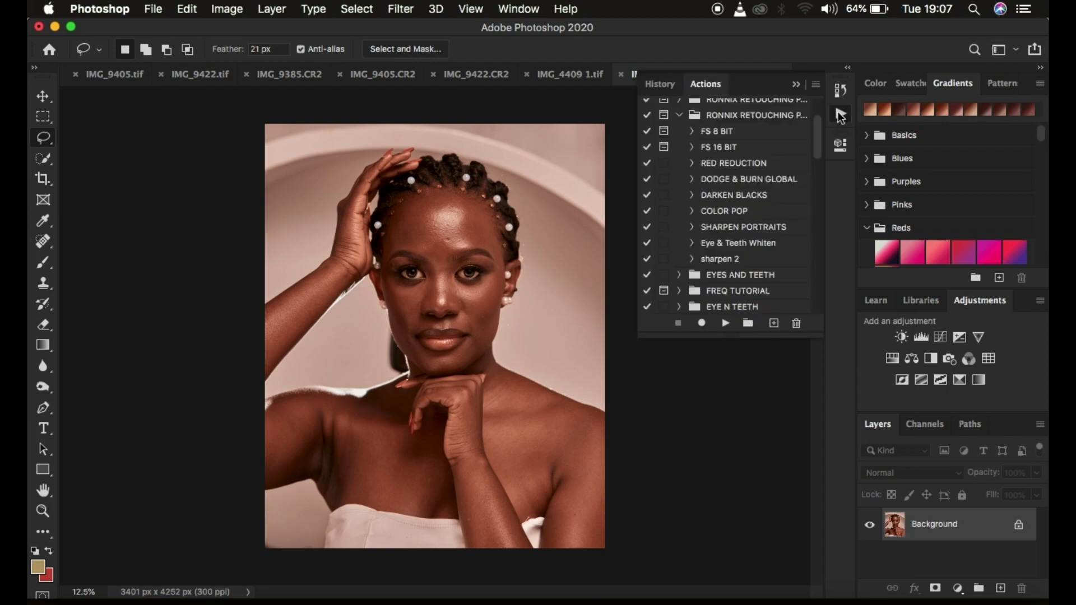
click(720, 148)
click(725, 323)
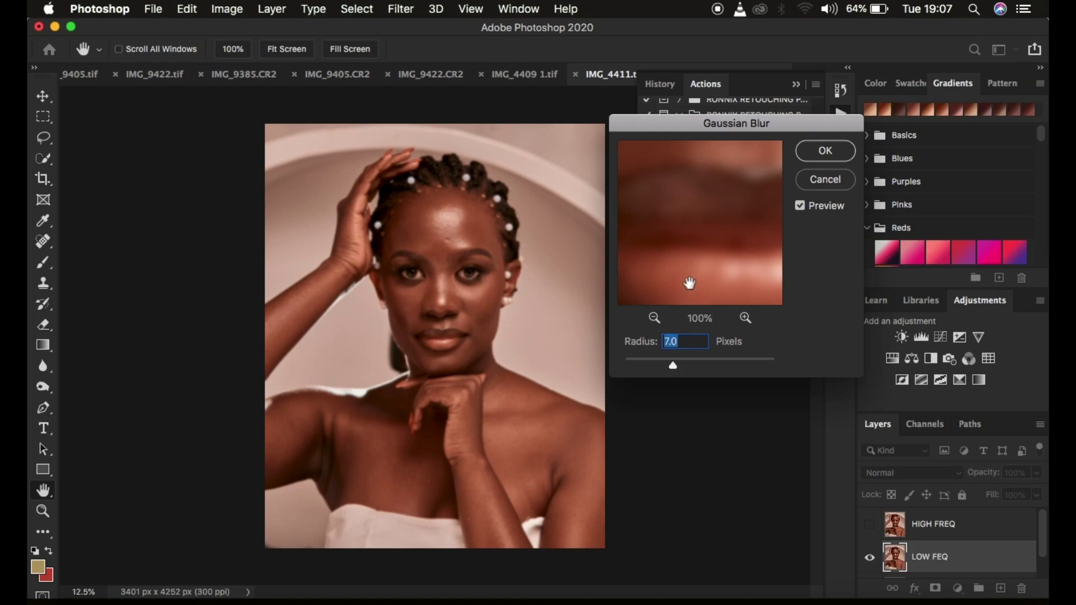
Step: Compare Gaussian Blur radii of 0.1 and 4.6 pixels on the LOW FEQ layer, previewing the facial skin at 50% magnification
drag(680, 365, 598, 361)
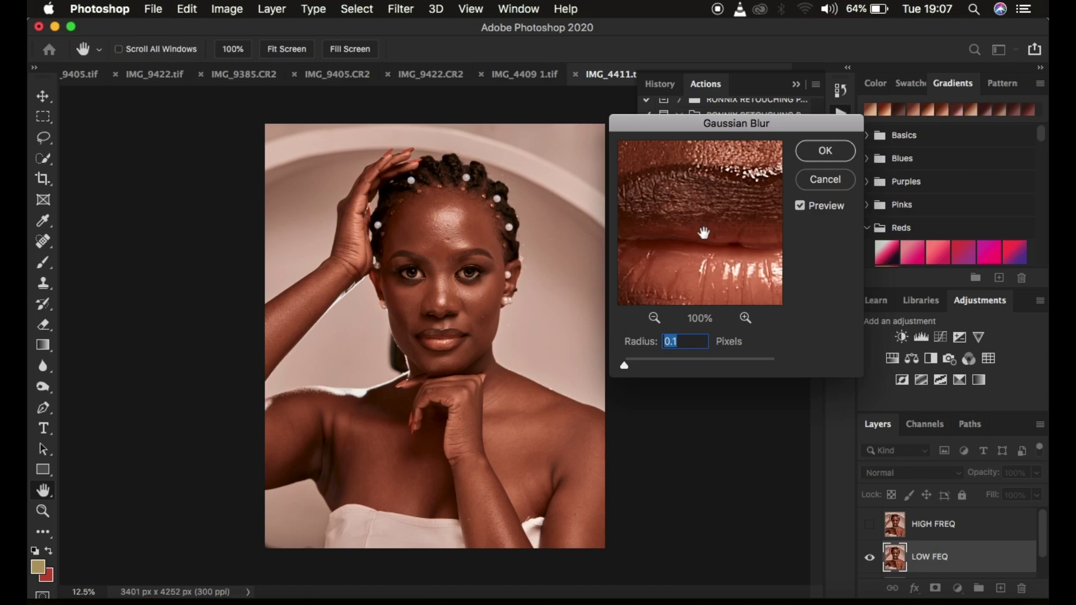
drag(687, 173, 699, 336)
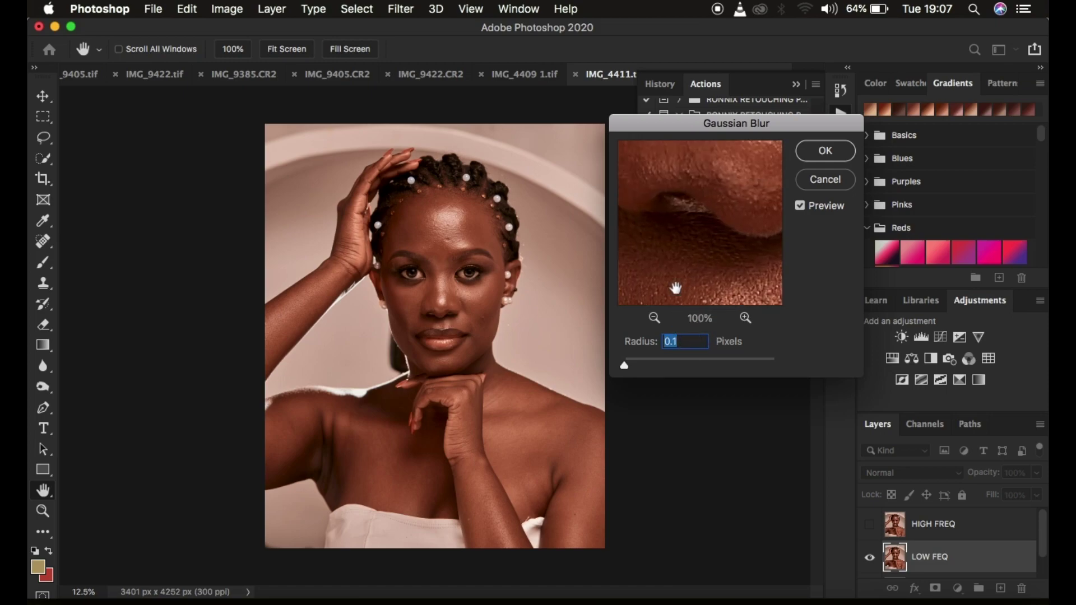
drag(711, 200, 703, 352)
drag(717, 179, 700, 363)
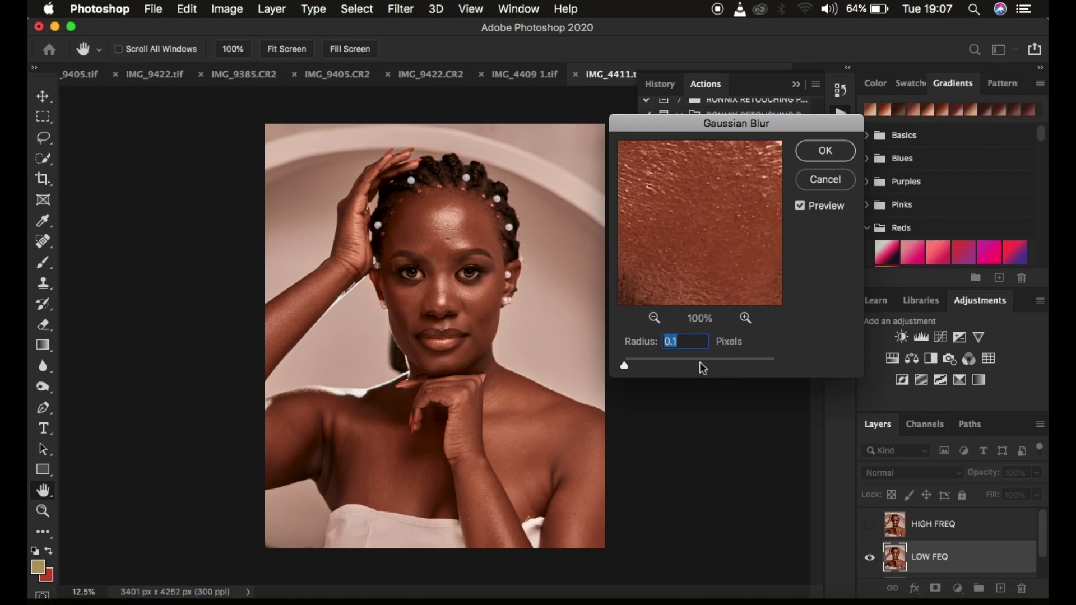
click(654, 318)
drag(713, 216, 671, 314)
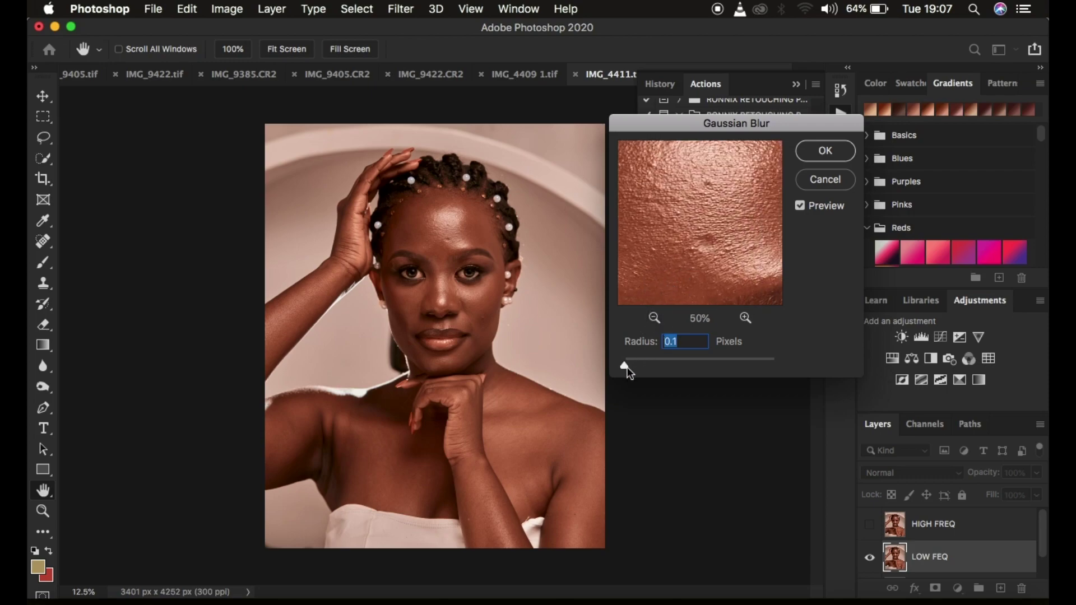
drag(626, 367, 662, 366)
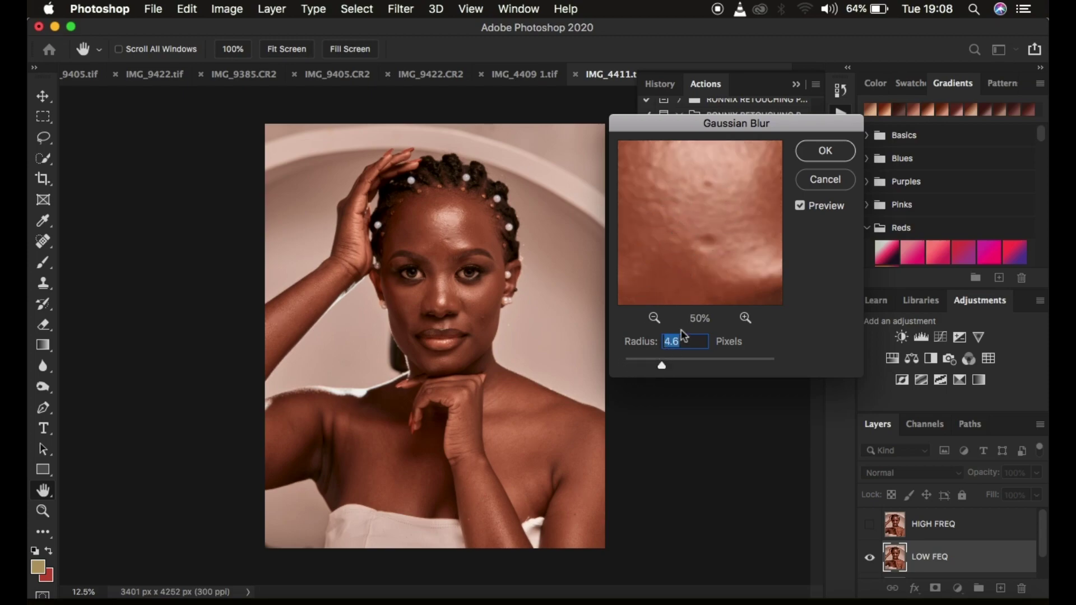
drag(661, 365, 614, 364)
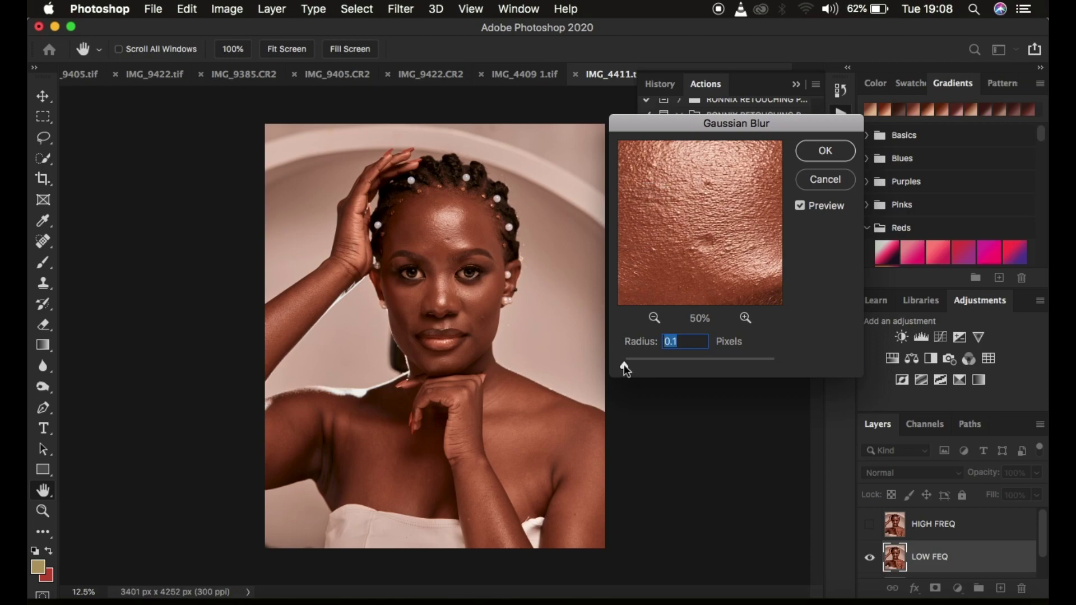
Step: Set the Gaussian Blur radius to 7.0 pixels, check the skin in the preview, and apply the blur to LOW FEQ
drag(624, 366, 672, 367)
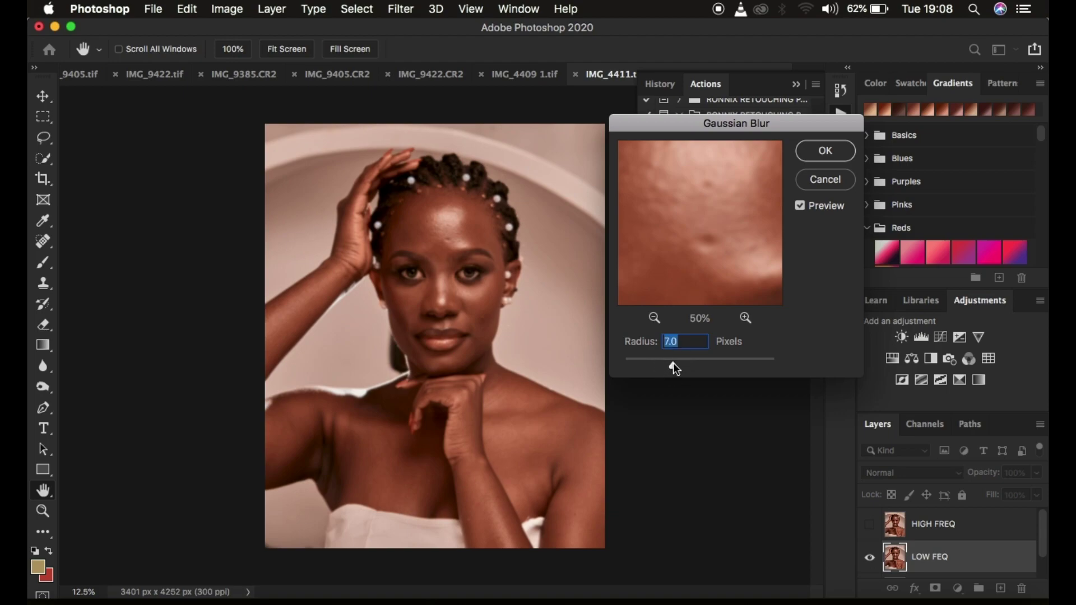
click(700, 206)
drag(701, 206, 692, 250)
mouse_move(651, 206)
mouse_down()
mouse_move(667, 187)
mouse_move(750, 238)
mouse_move(704, 272)
mouse_move(645, 204)
mouse_up()
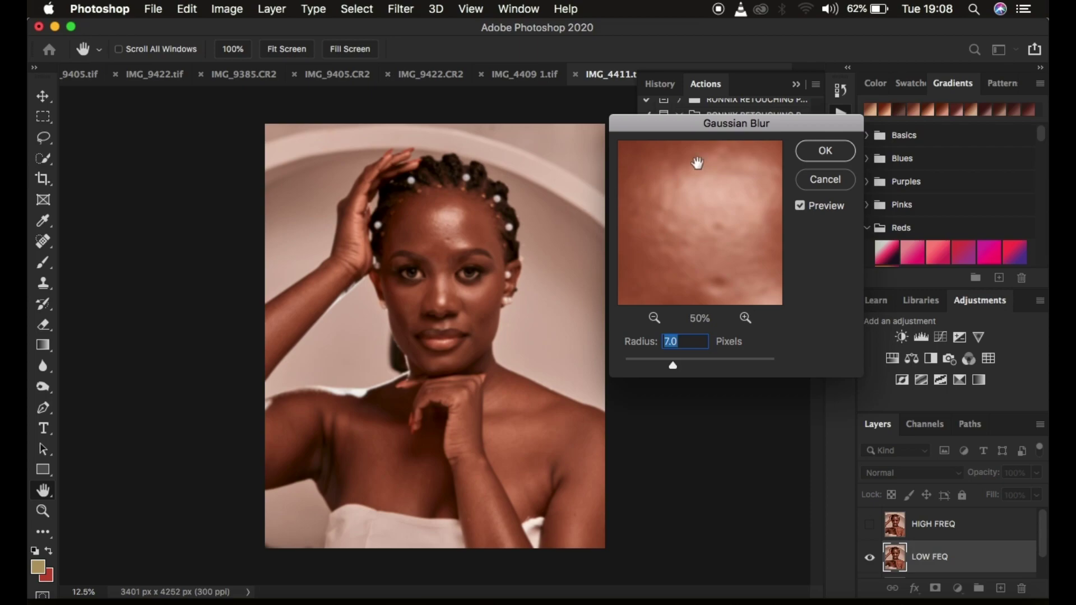
click(819, 150)
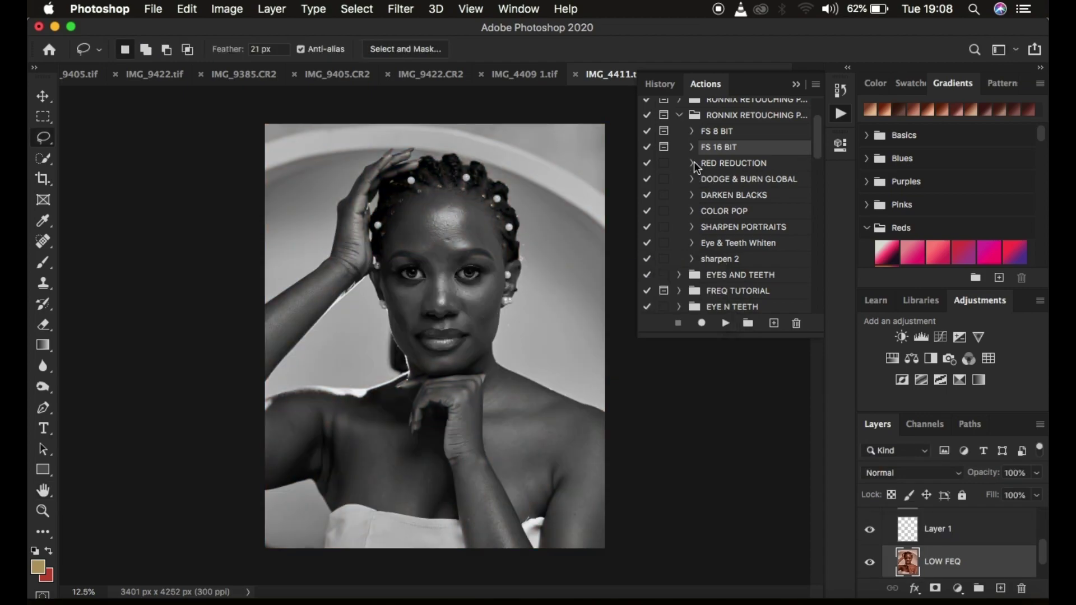
Step: Delete the Black & White 1 adjustment layer from the FREQ SEP 16 BIT group
click(800, 84)
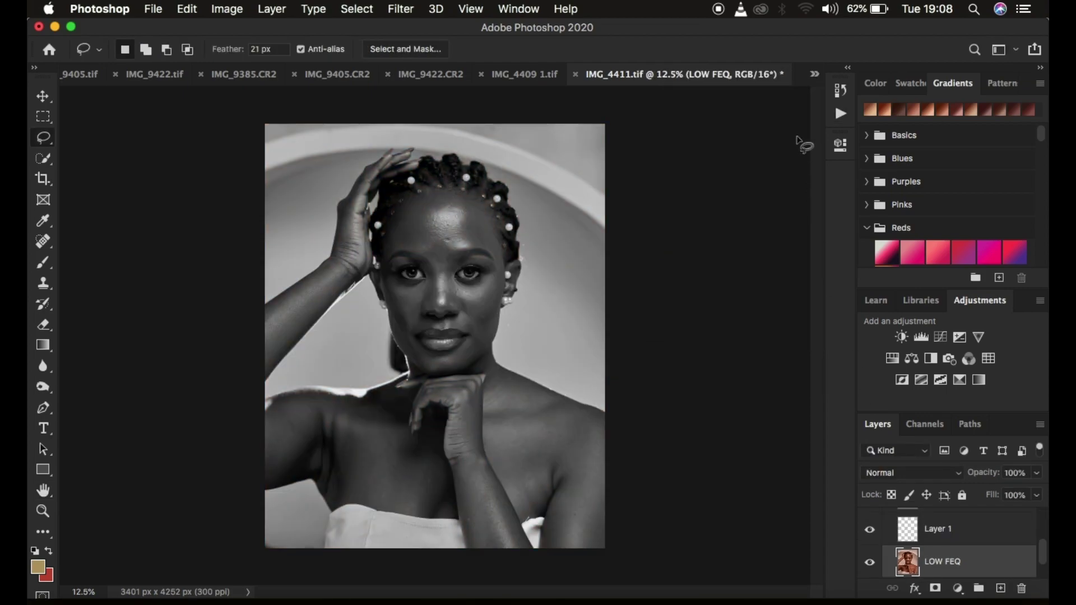
scroll(960, 535, up, 2)
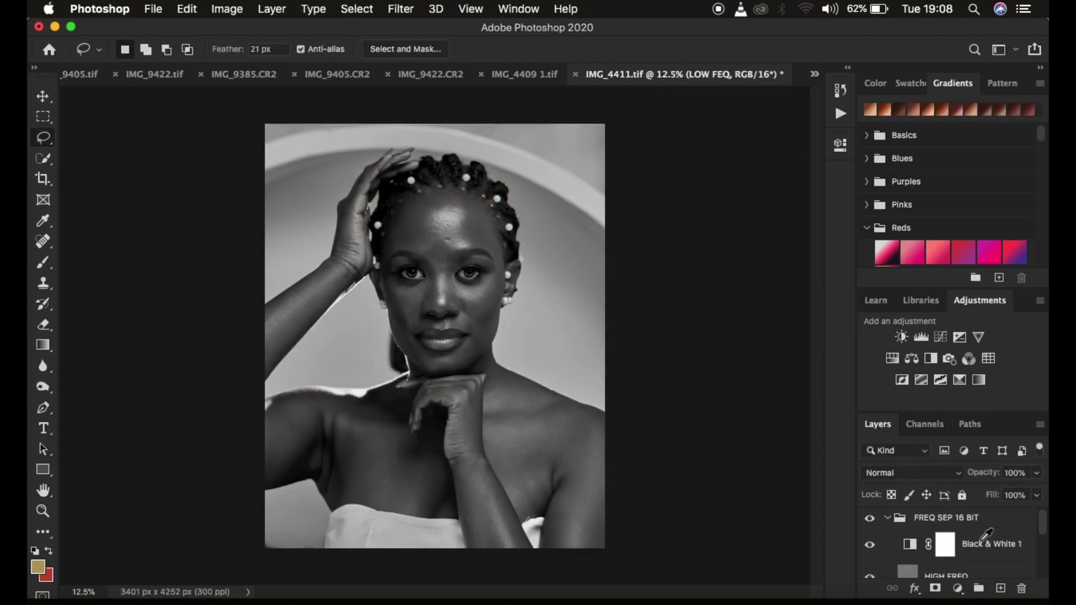
click(982, 545)
key(BackSpace)
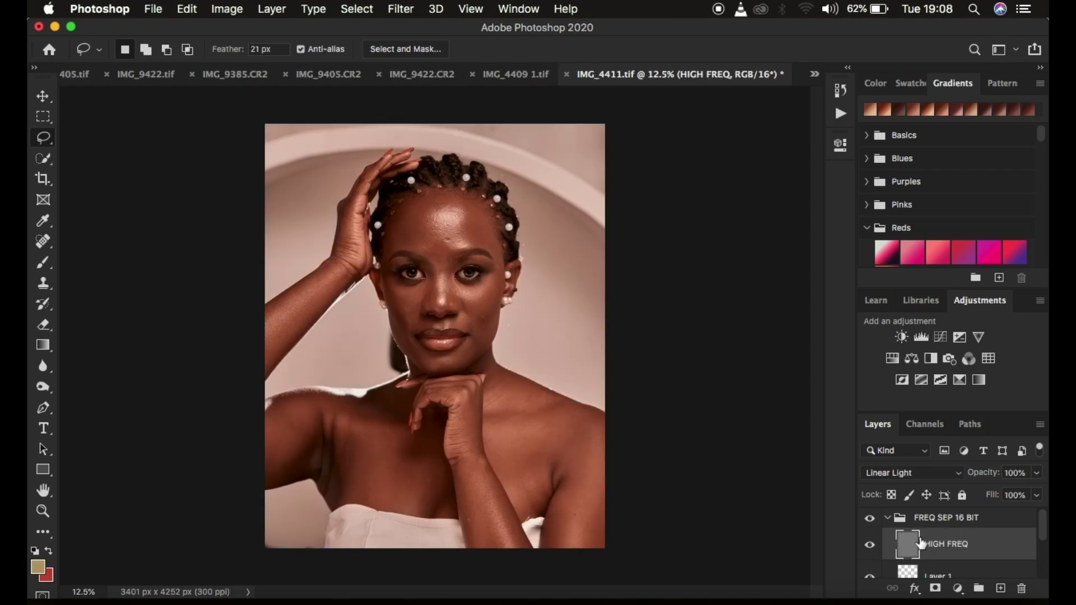
Step: Activate the Mixer Brush on the LOW FEQ layer and review its Soft Round tip and brush load options
scroll(962, 546, down, 2)
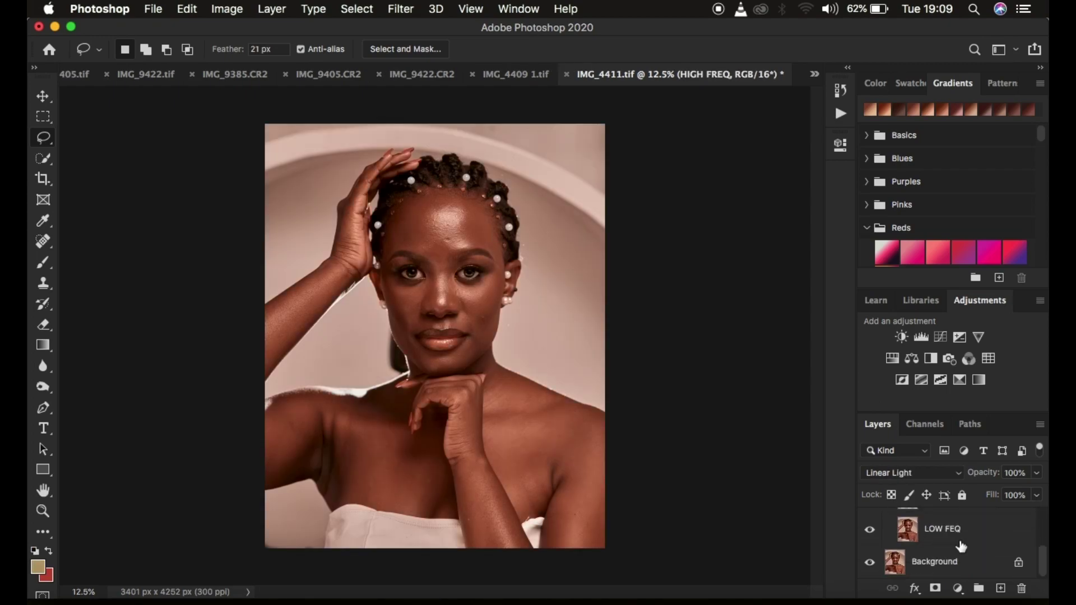
click(962, 535)
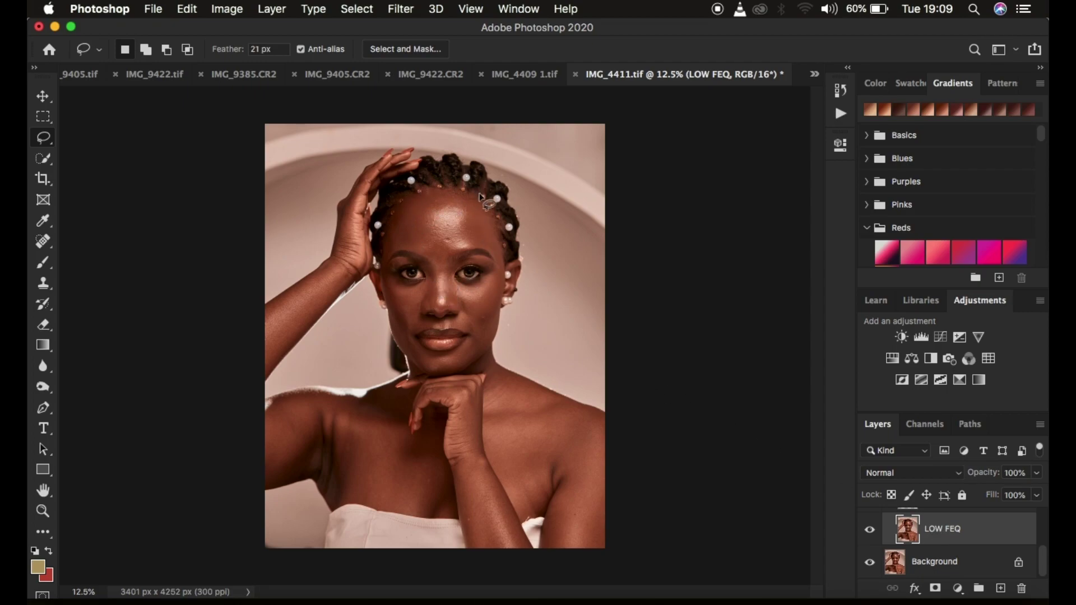
click(45, 262)
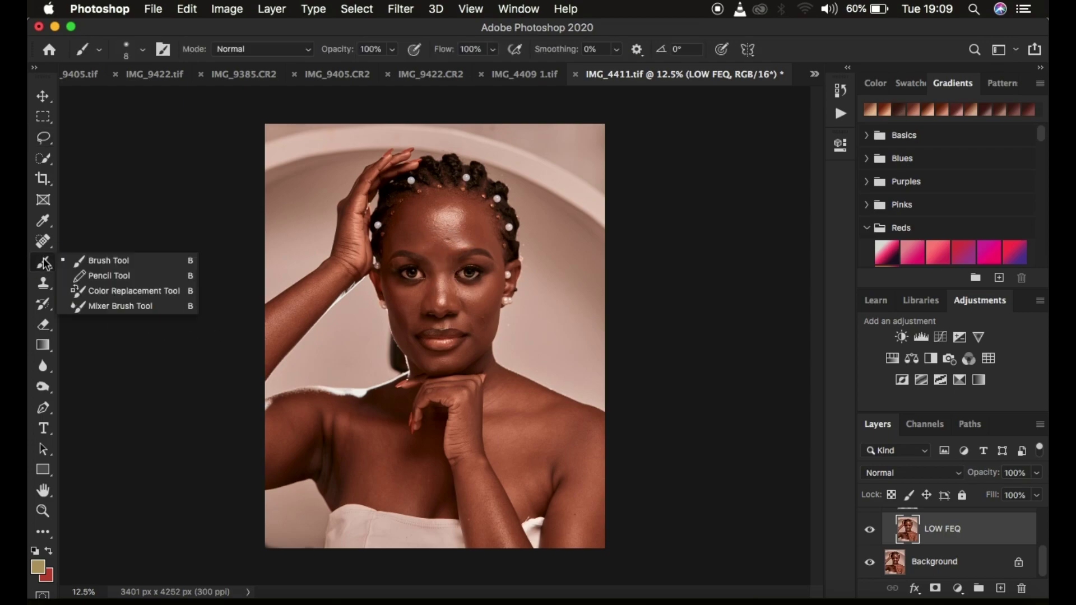
click(111, 306)
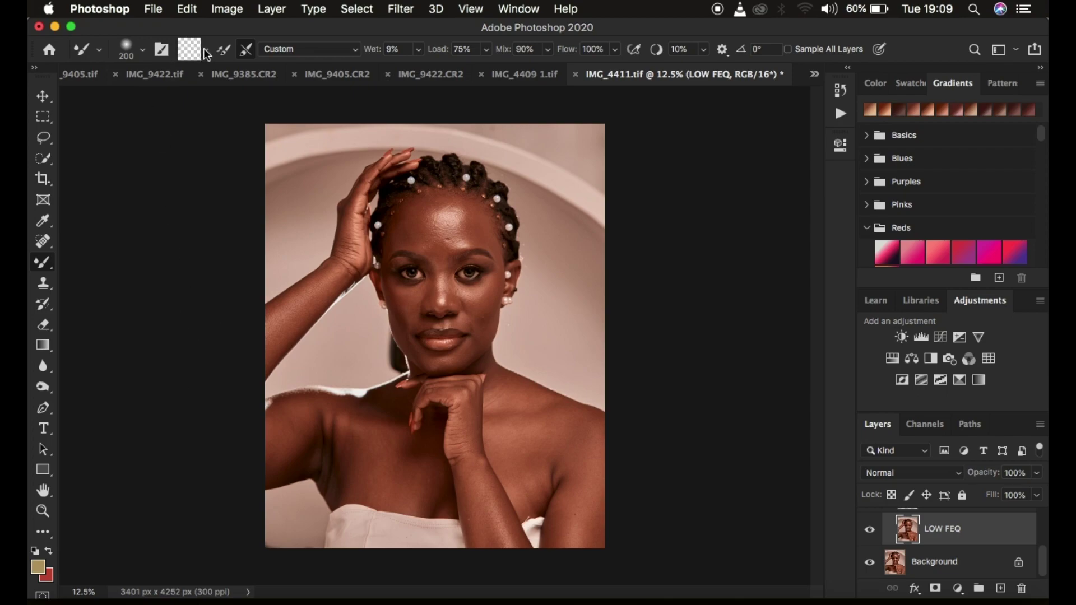
click(143, 50)
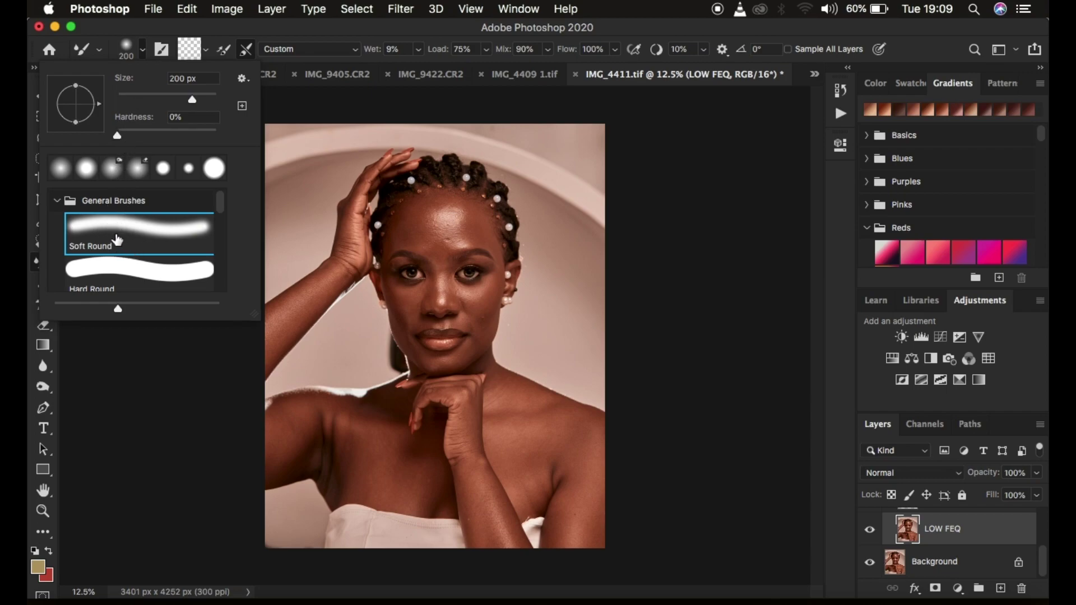
click(206, 32)
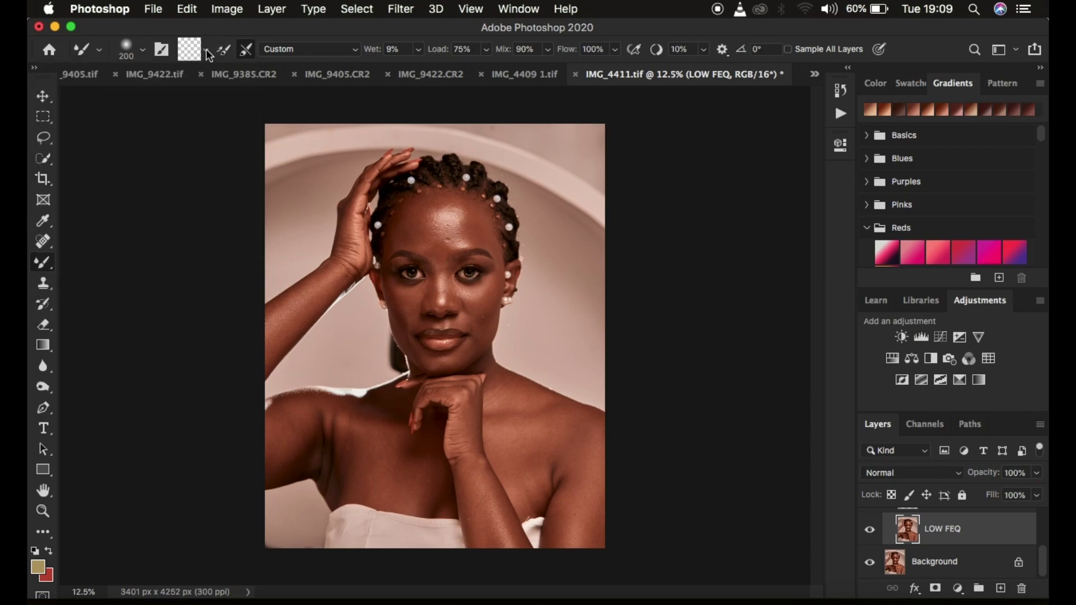
click(205, 49)
click(213, 79)
Step: Try a Mixer Brush stroke across the forehead with Sample All Layers enabled, and undo the stroke
mouse_move(477, 223)
mouse_down()
mouse_move(416, 226)
mouse_move(470, 220)
mouse_move(428, 227)
mouse_move(453, 207)
mouse_move(462, 222)
mouse_move(439, 224)
mouse_up()
key(ctrl+z)
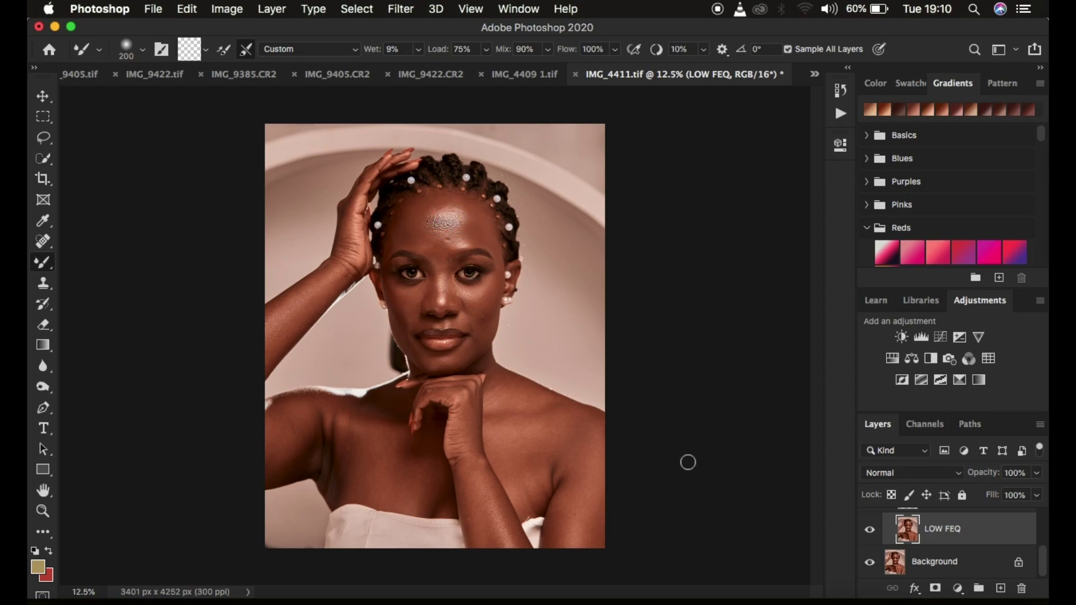
key(super+shift+z)
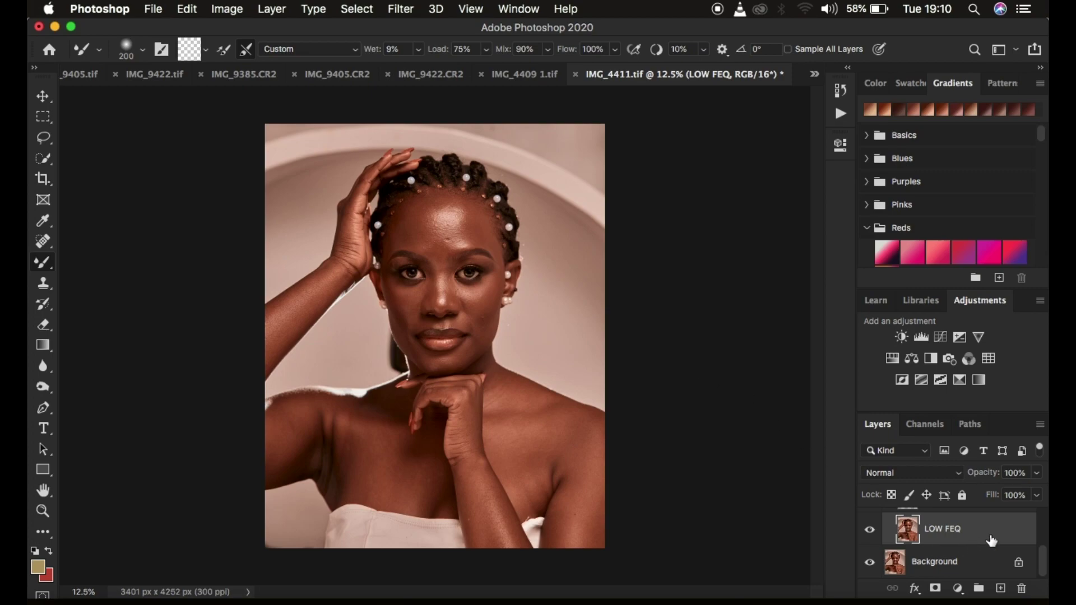
scroll(992, 539, up, 5)
click(976, 520)
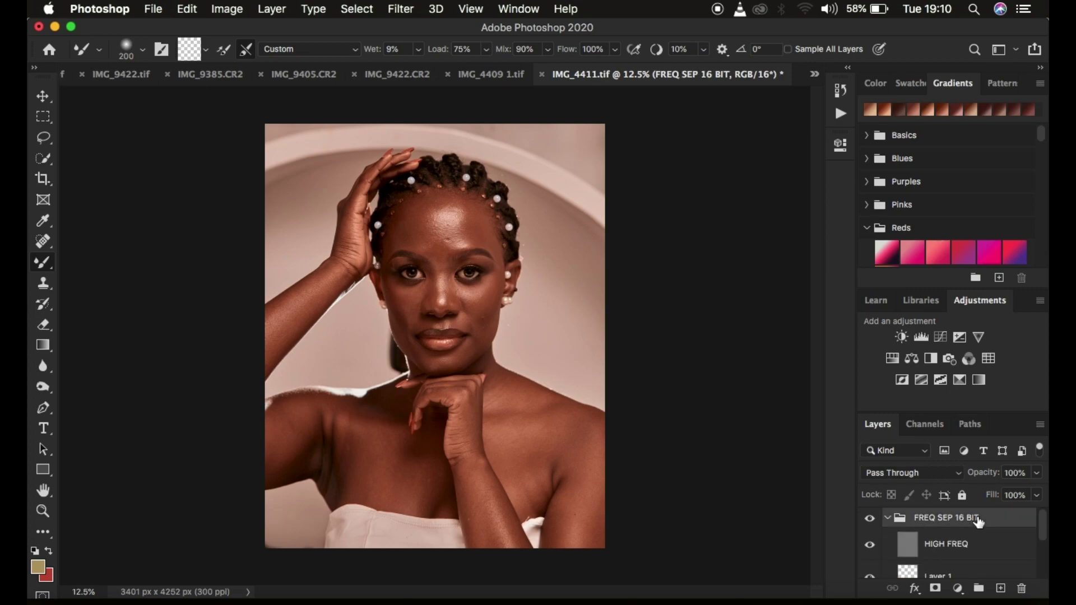
click(1001, 589)
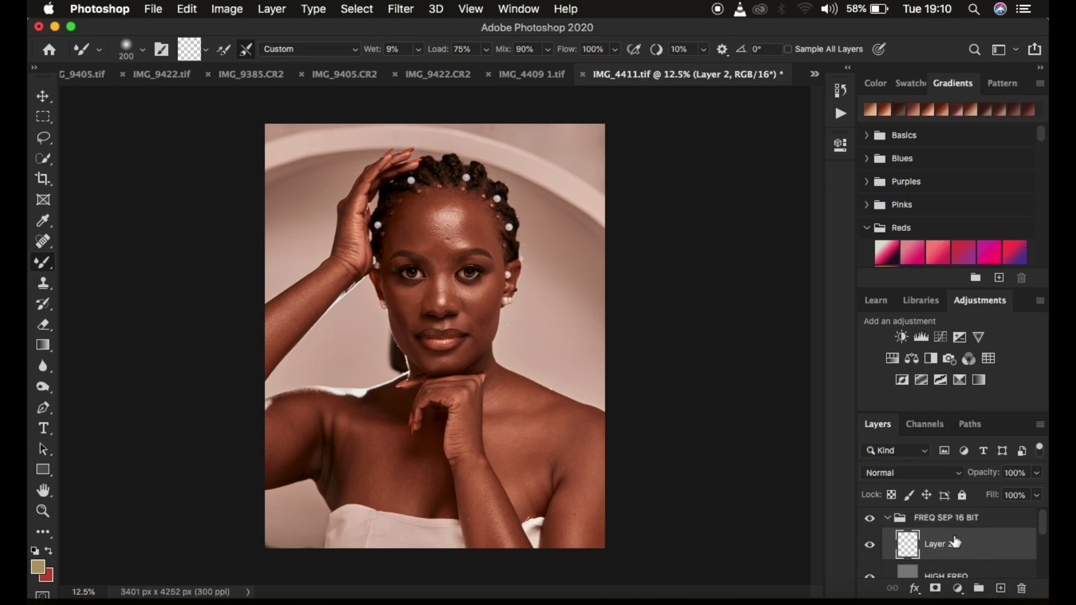
key(BackSpace)
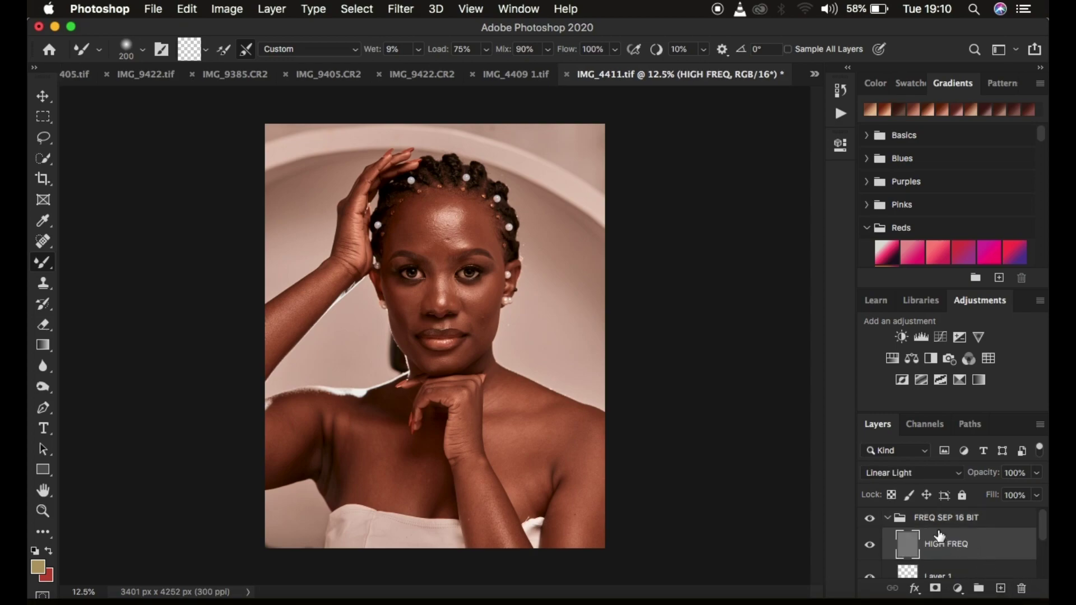
Step: Add a new empty layer above the collapsed FREQ SEP 16 BIT group and enlarge the regular Brush tip for painting on it
click(888, 517)
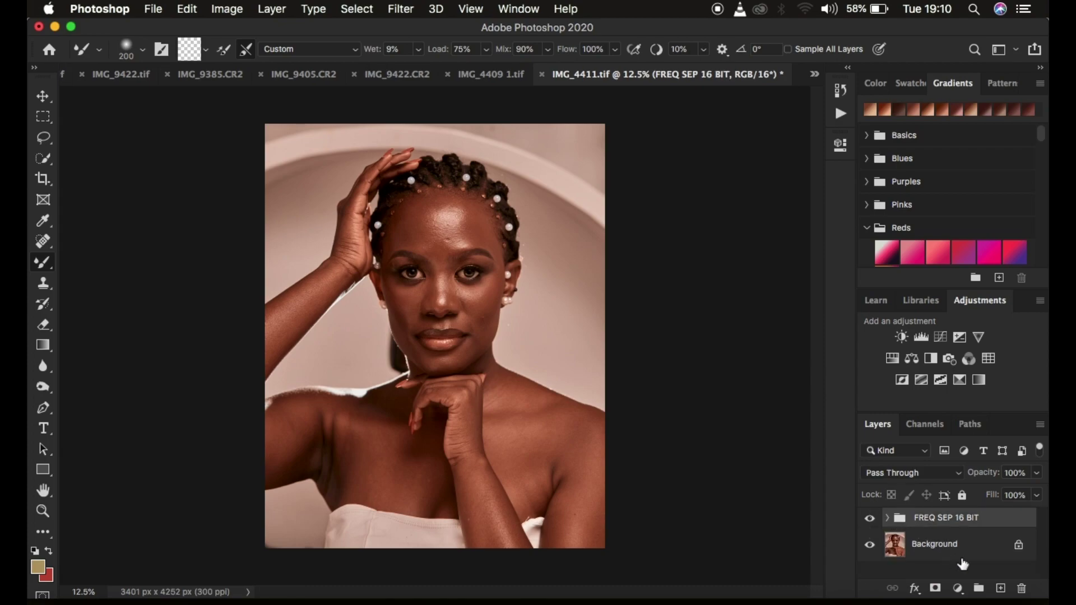
click(1001, 588)
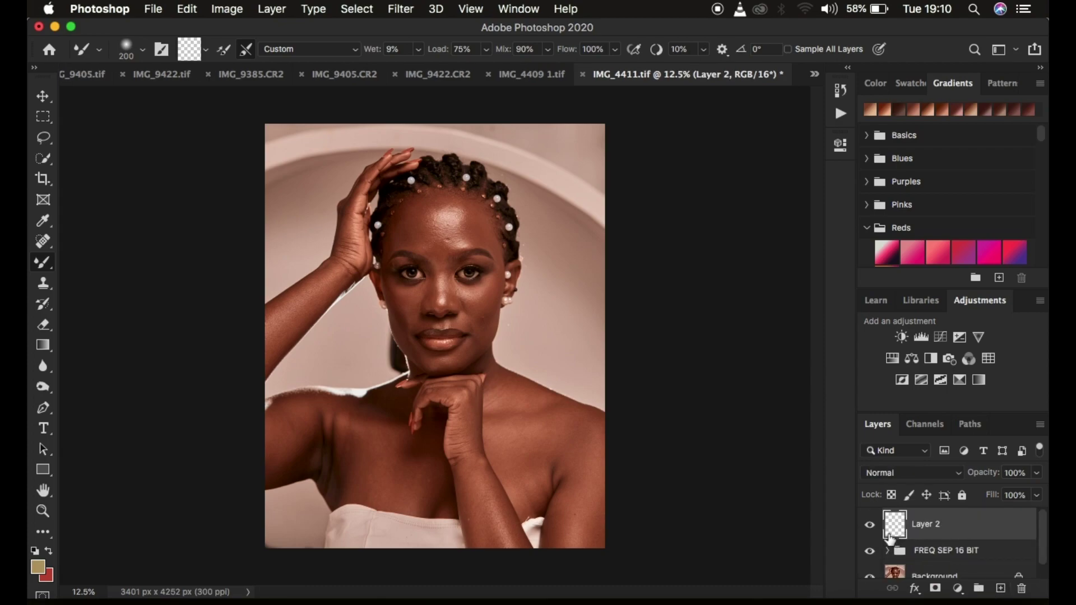
click(44, 267)
click(93, 260)
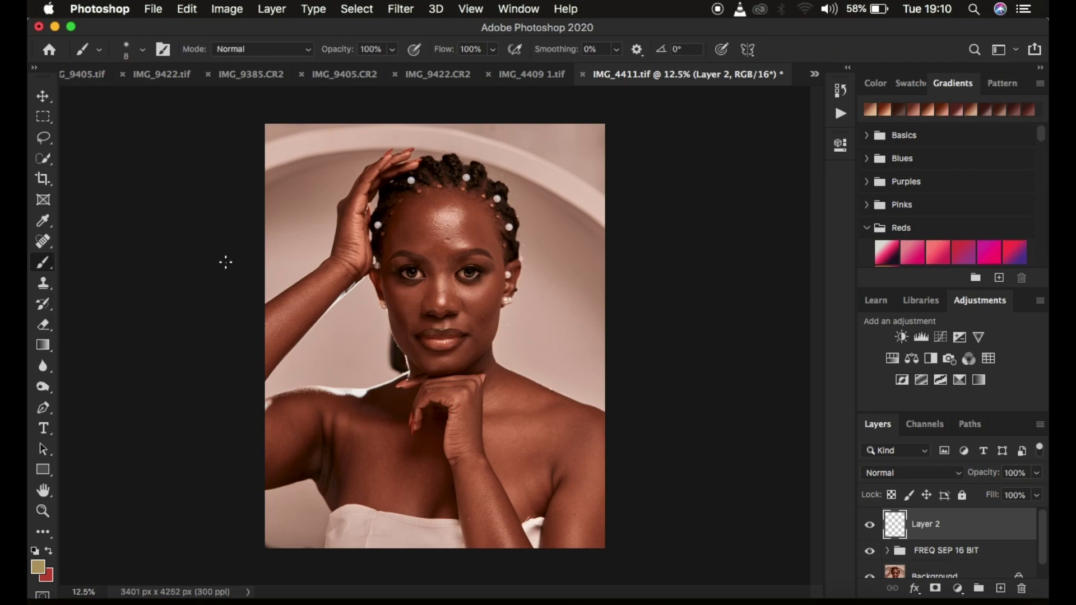
key(bracketright)
key(bracketright)
key(bracketright)
key(bracketright)
key(bracketright)
key(bracketright)
key(bracketright)
key(bracketright)
Step: Set the foreground colour to yellow (fff600) and paint a curved double-headed arrow down the left side of the forehead on Layer 2
click(35, 552)
click(38, 566)
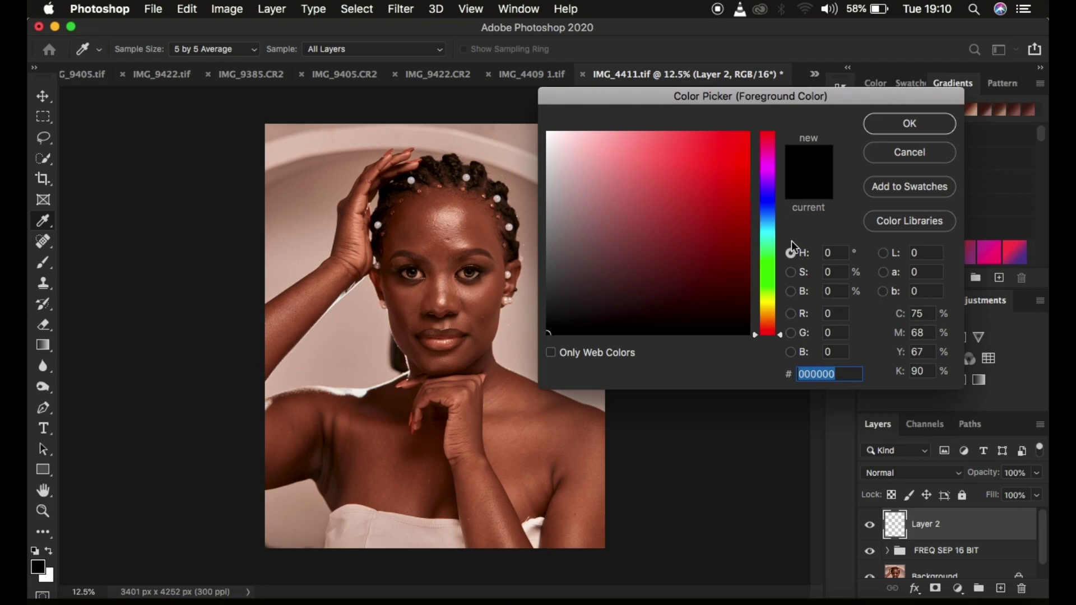
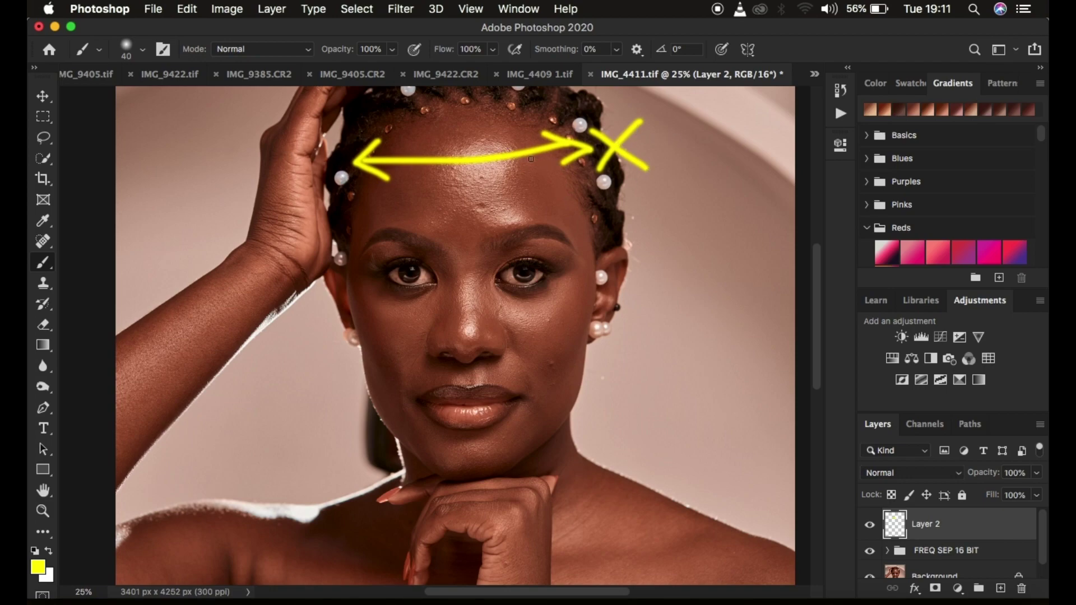
mouse_move(429, 119)
mouse_down()
mouse_move(400, 156)
mouse_move(395, 216)
mouse_move(408, 196)
mouse_up()
mouse_move(412, 127)
mouse_down()
mouse_move(430, 117)
mouse_move(420, 139)
mouse_up()
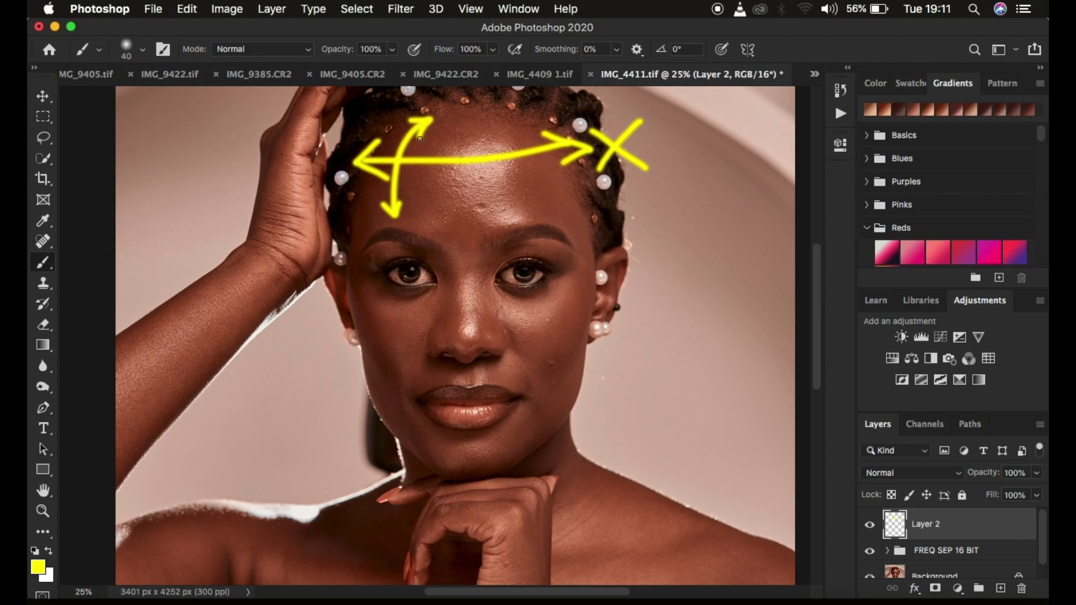
Step: Paint a curved double-headed yellow arrow down the right side of the forehead and two shorter ones nearer its centre
mouse_move(494, 118)
mouse_down()
mouse_move(518, 134)
mouse_move(547, 209)
mouse_up()
mouse_move(490, 108)
mouse_down()
mouse_move(490, 133)
mouse_move(507, 119)
mouse_up()
mouse_move(538, 198)
mouse_down()
mouse_move(551, 221)
mouse_move(558, 196)
mouse_up()
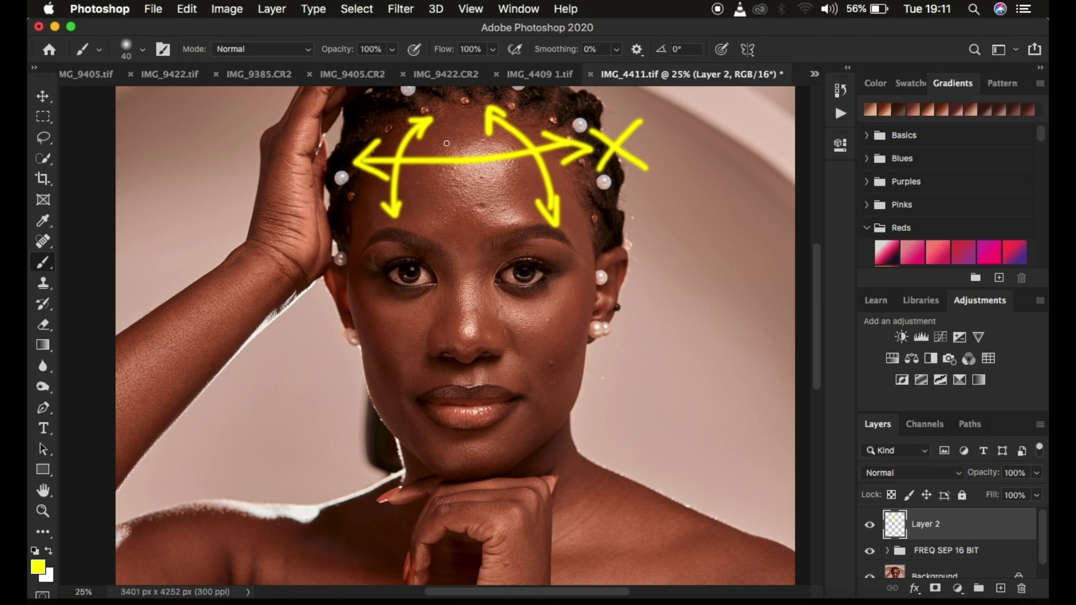
drag(435, 145, 432, 206)
mouse_move(436, 140)
mouse_down()
mouse_move(432, 199)
mouse_move(422, 193)
mouse_move(432, 206)
mouse_move(444, 188)
mouse_up()
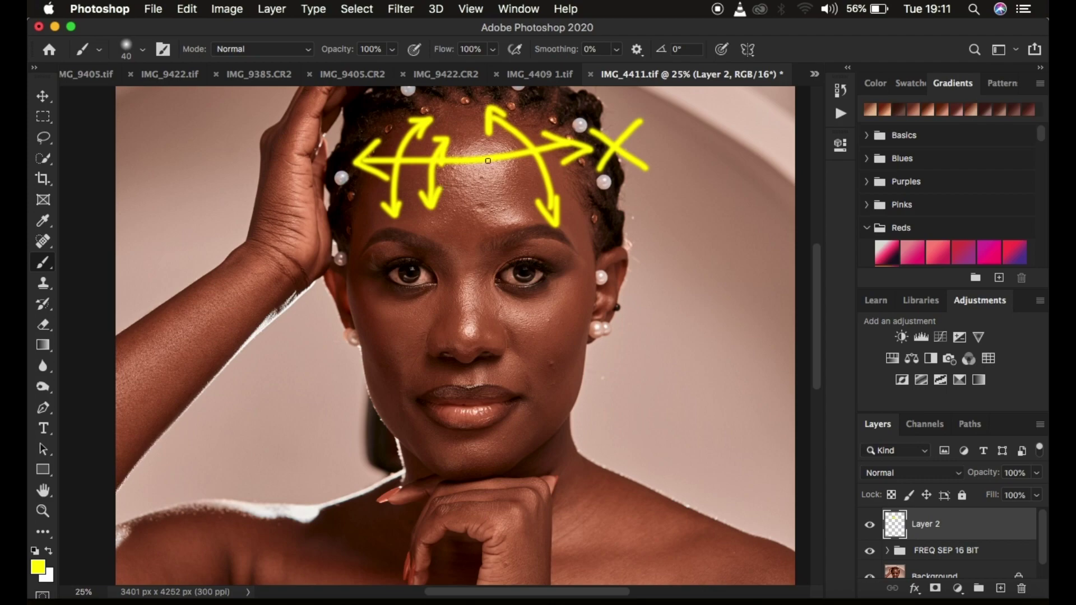
mouse_move(492, 146)
mouse_down()
mouse_move(515, 197)
mouse_move(519, 182)
mouse_up()
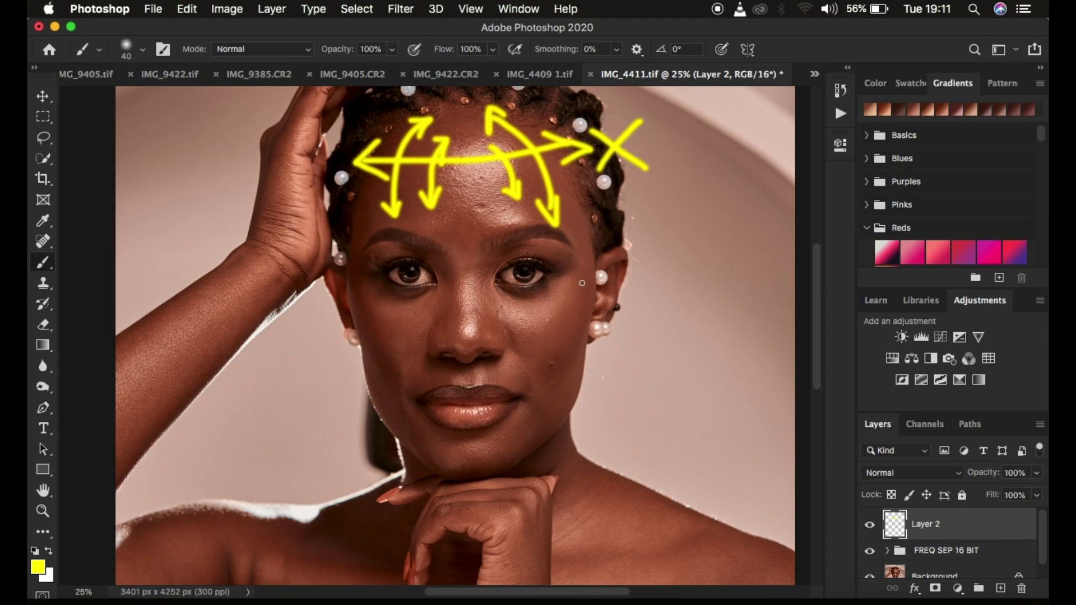
Step: Paint a diagonal double-headed yellow arrow along each cheek, running from beside the ear towards the mouth
mouse_move(582, 276)
mouse_down()
mouse_move(542, 358)
mouse_move(554, 349)
mouse_up()
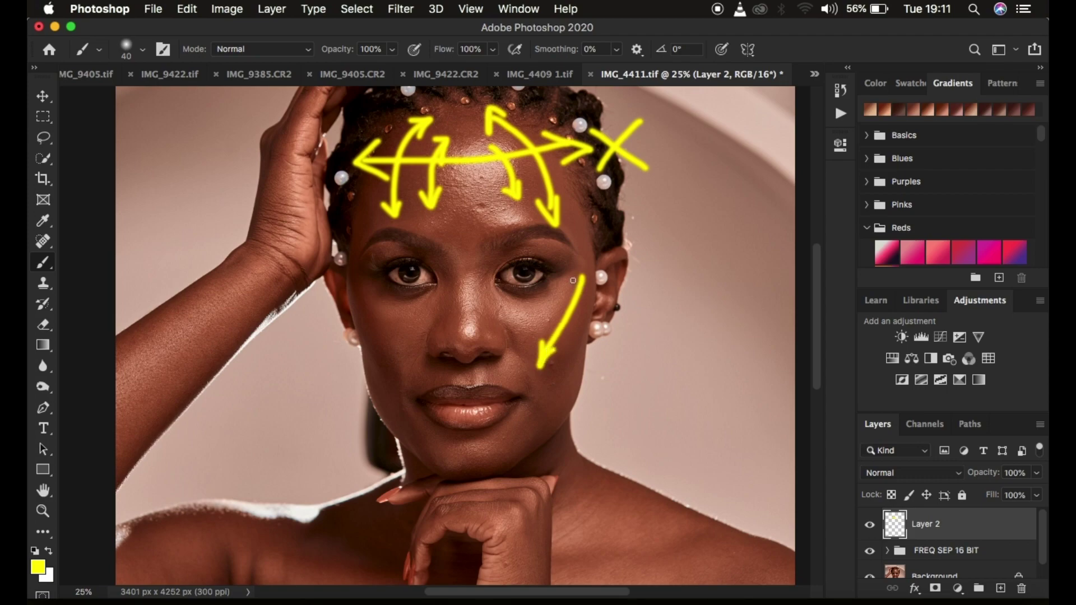
mouse_move(573, 280)
mouse_down()
mouse_move(587, 274)
mouse_move(583, 297)
mouse_up()
drag(359, 297, 396, 350)
mouse_move(357, 293)
mouse_down()
mouse_move(360, 313)
mouse_move(376, 306)
mouse_move(392, 351)
mouse_move(396, 340)
mouse_up()
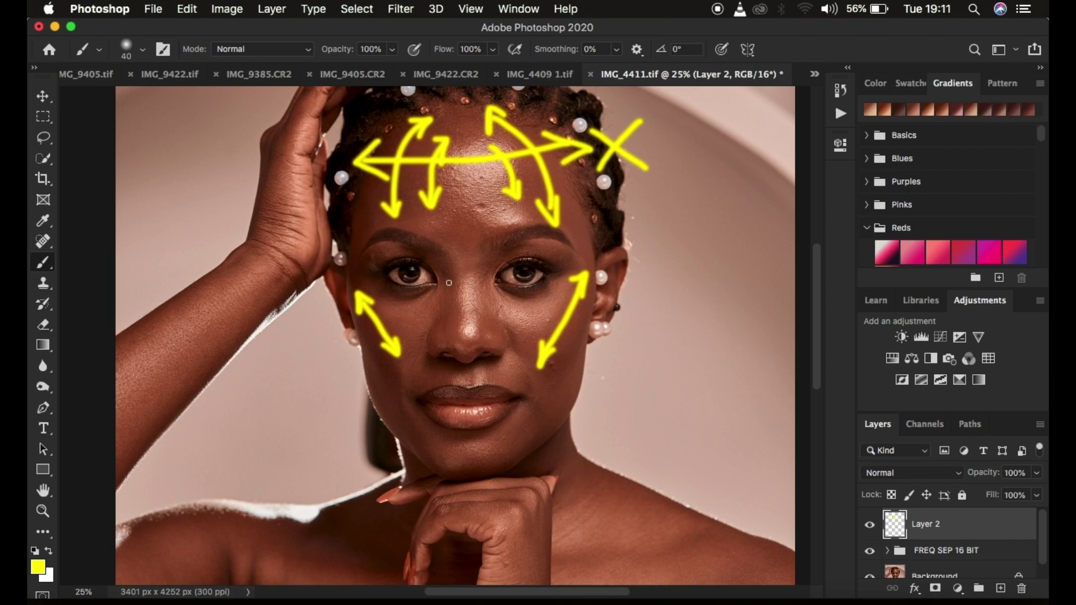
Step: Paint yellow arrows across the nose bridge, down the side of the nose, from forehead to bridge, and under the right-hand eye
drag(440, 291, 491, 296)
mouse_move(439, 291)
mouse_down()
mouse_move(446, 281)
mouse_move(451, 298)
mouse_up()
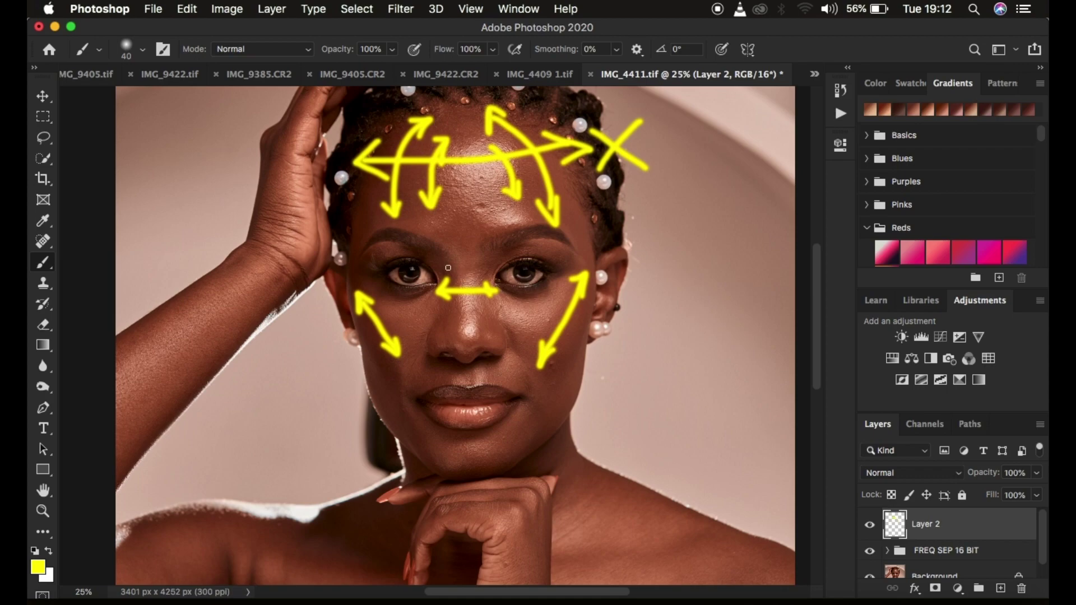
mouse_move(439, 259)
mouse_down()
mouse_move(447, 331)
mouse_move(458, 316)
mouse_up()
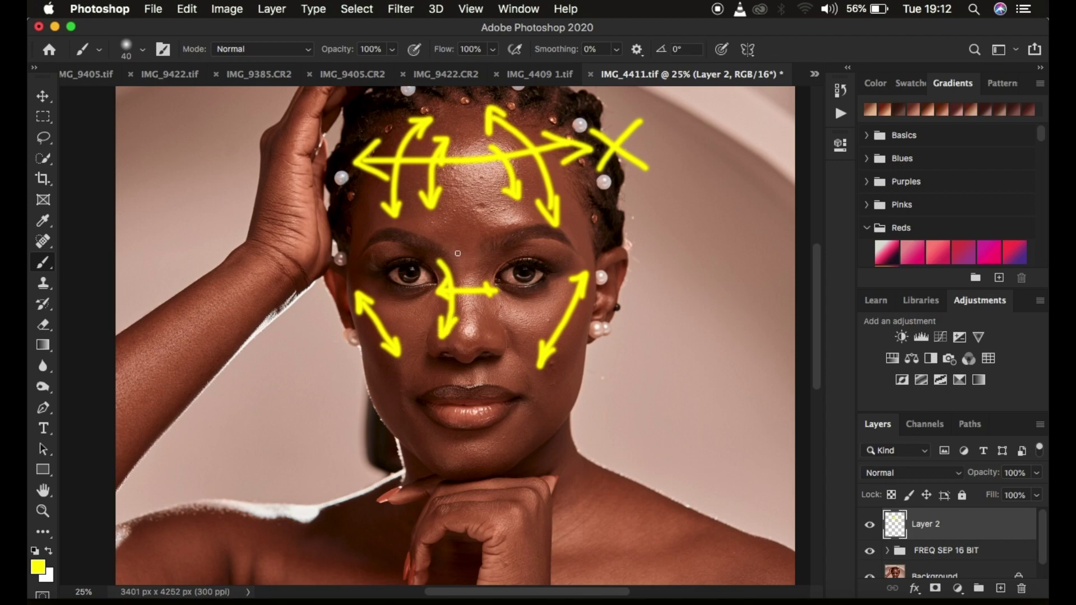
drag(461, 262, 507, 203)
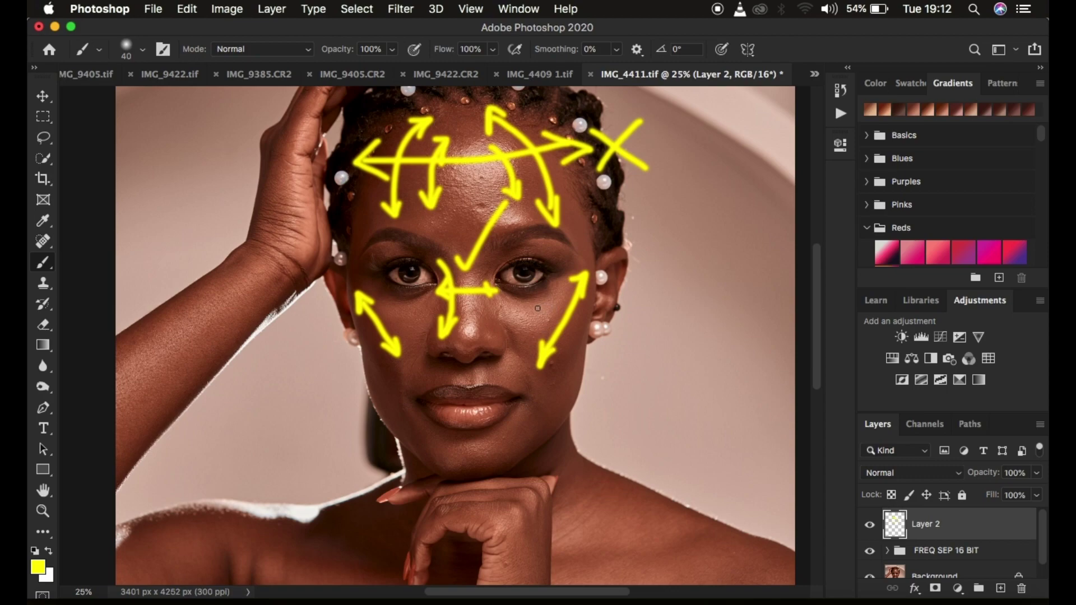
click(507, 301)
mouse_move(502, 294)
mouse_down()
mouse_move(516, 305)
mouse_move(556, 288)
mouse_move(499, 303)
mouse_move(544, 282)
mouse_move(561, 296)
mouse_move(552, 306)
mouse_up()
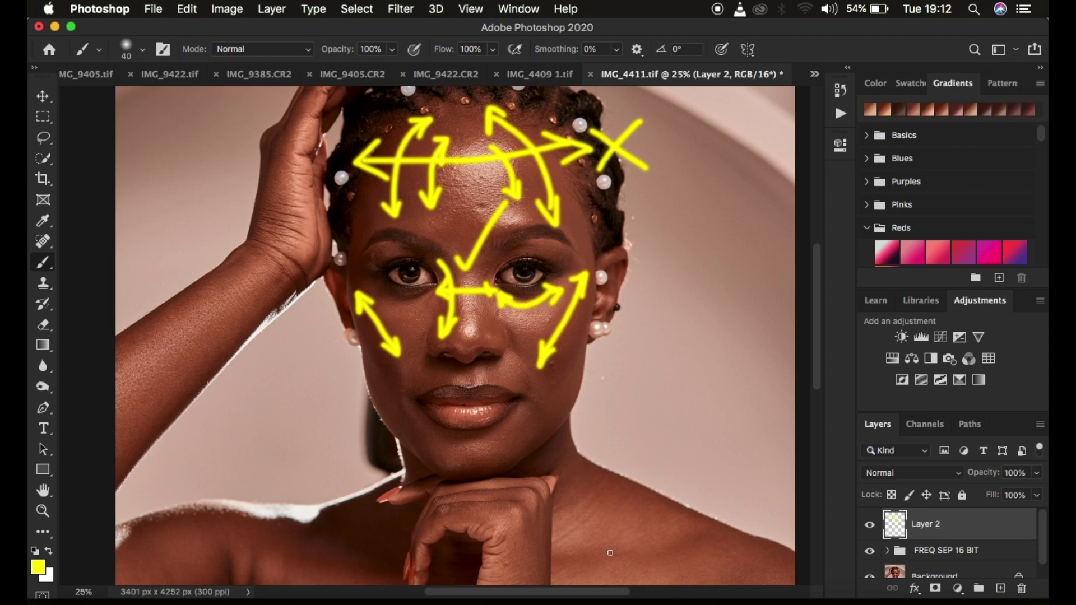
Step: Change the foreground colour from the Color Picker to turquoise
click(37, 569)
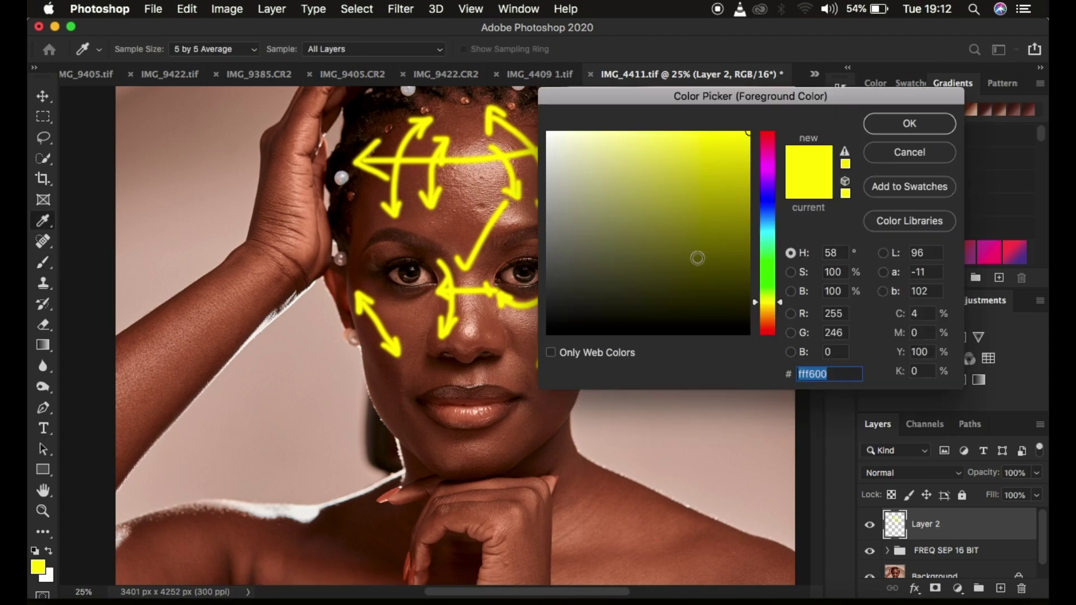
click(767, 236)
click(909, 123)
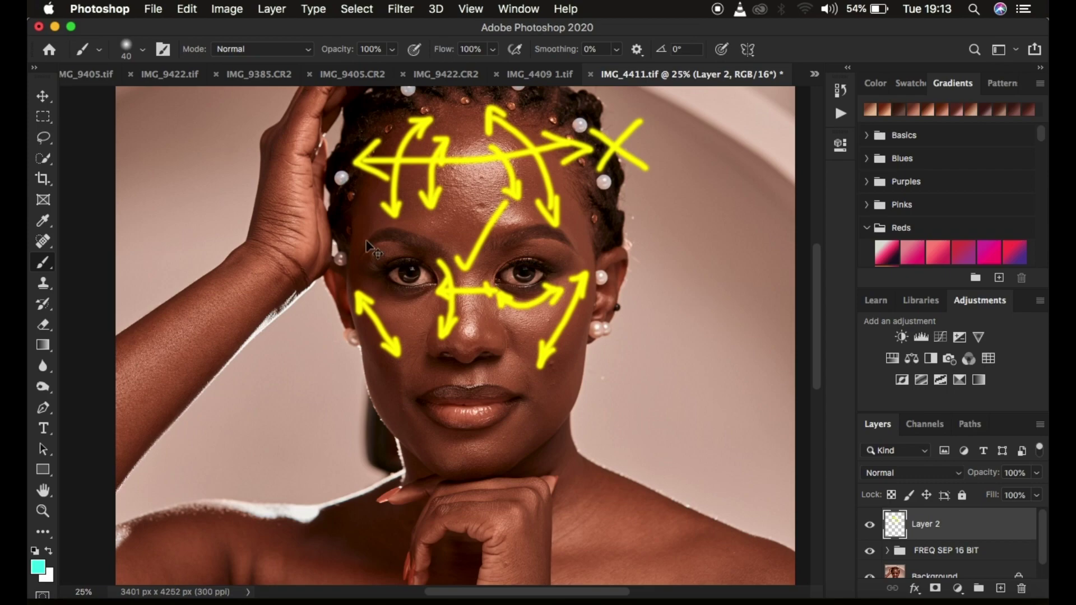
Step: Try a small turquoise loop on the temple beside the left-hand eyebrow, and undo it
key(super+h)
key(super+equal)
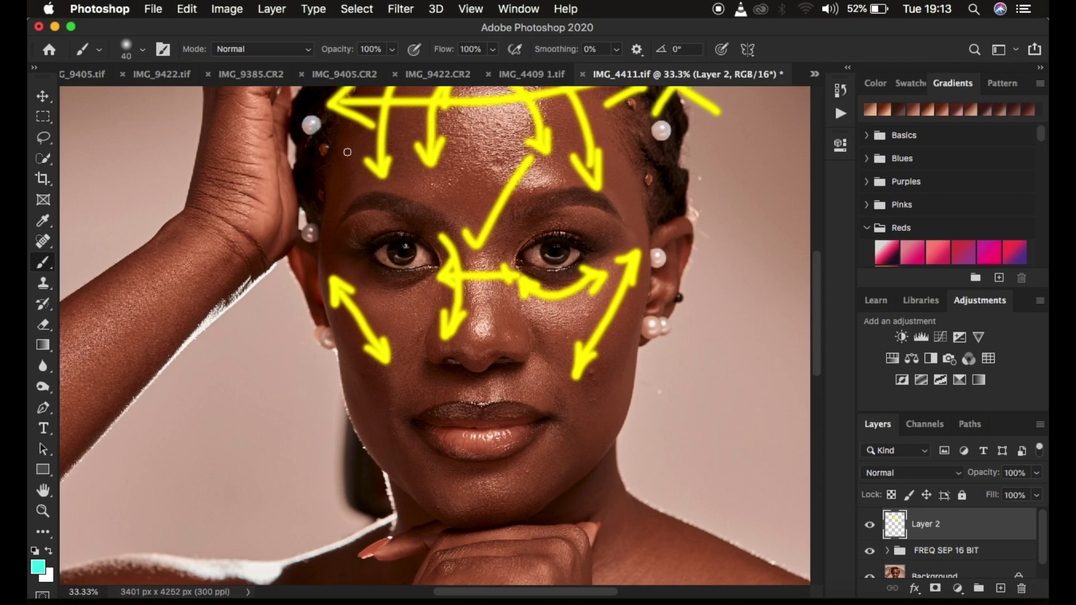
mouse_move(345, 159)
mouse_down()
mouse_move(325, 180)
mouse_move(345, 199)
mouse_move(352, 150)
mouse_up()
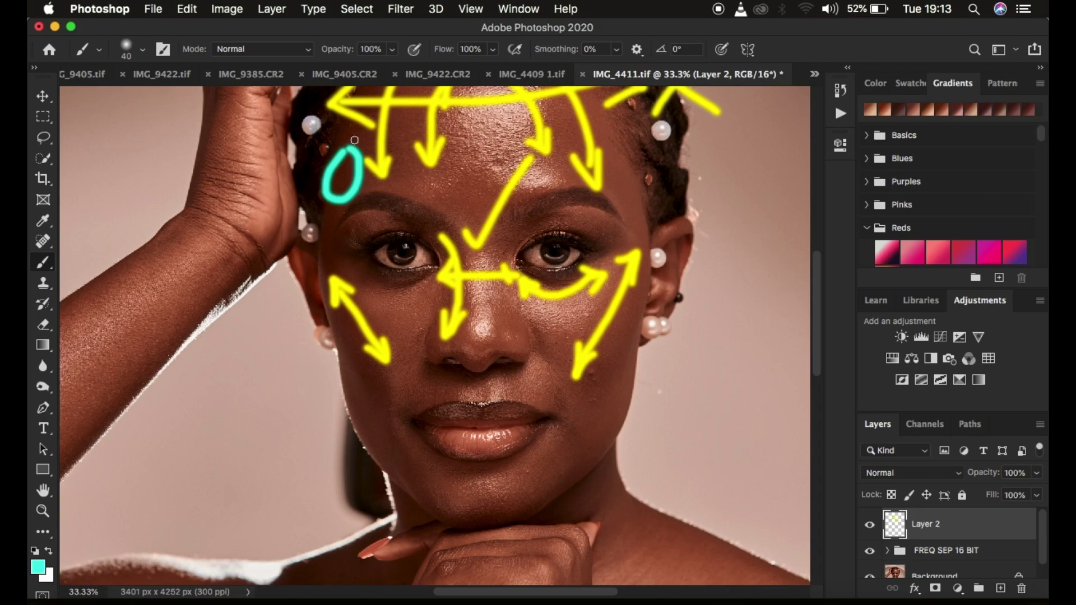
key(super+z)
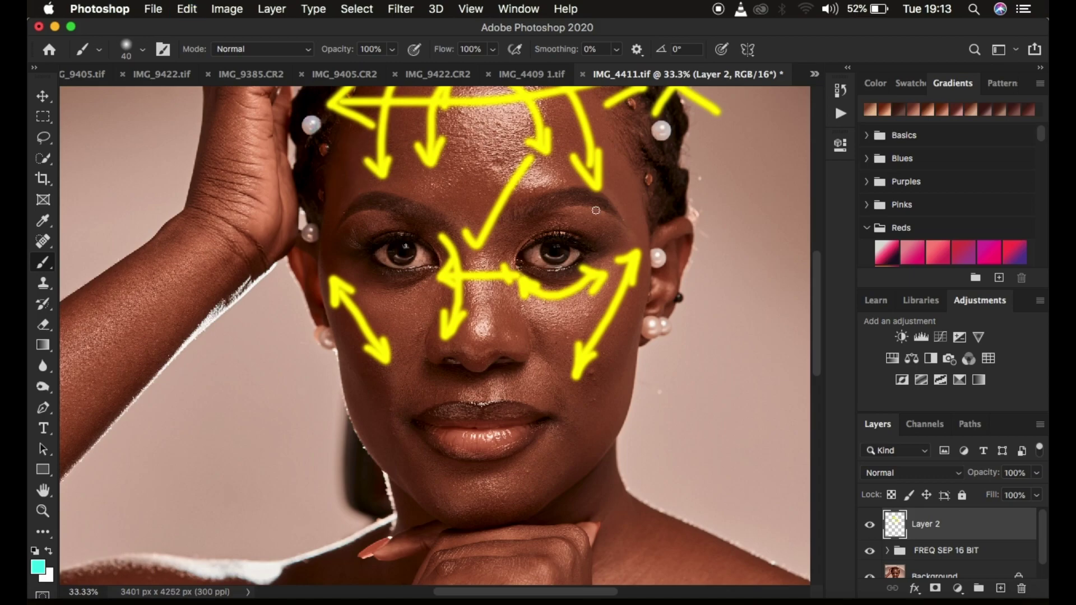
Step: Paint a tall turquoise loop on the chest beside the armpit, with a larger arc curving around it
scroll(595, 210, down, 5)
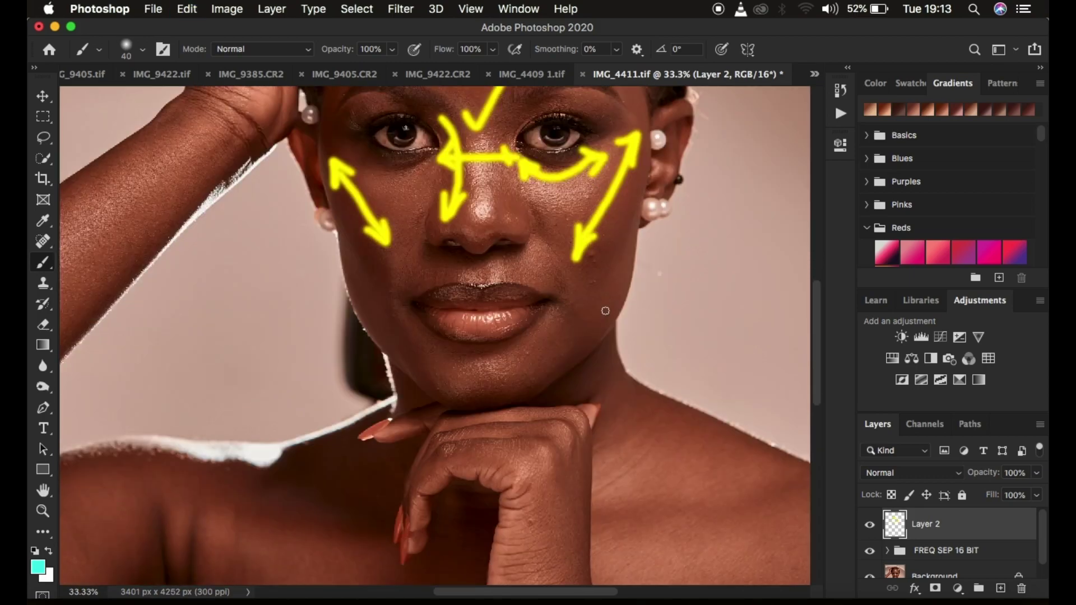
scroll(605, 311, down, 10)
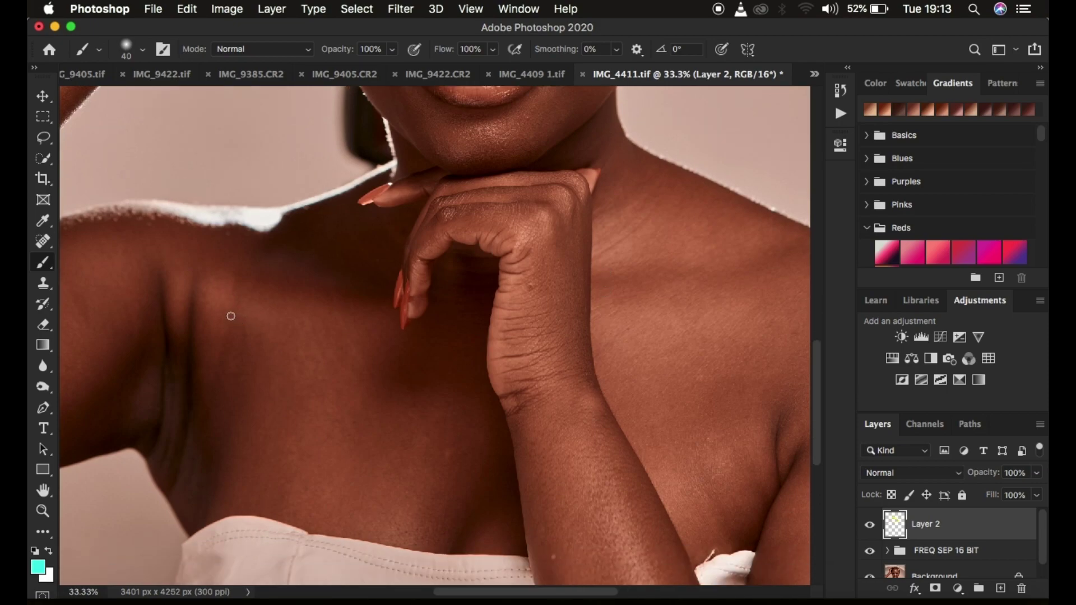
mouse_move(213, 322)
mouse_down()
mouse_move(254, 322)
mouse_move(270, 380)
mouse_move(237, 461)
mouse_move(206, 367)
mouse_up()
drag(210, 327, 205, 366)
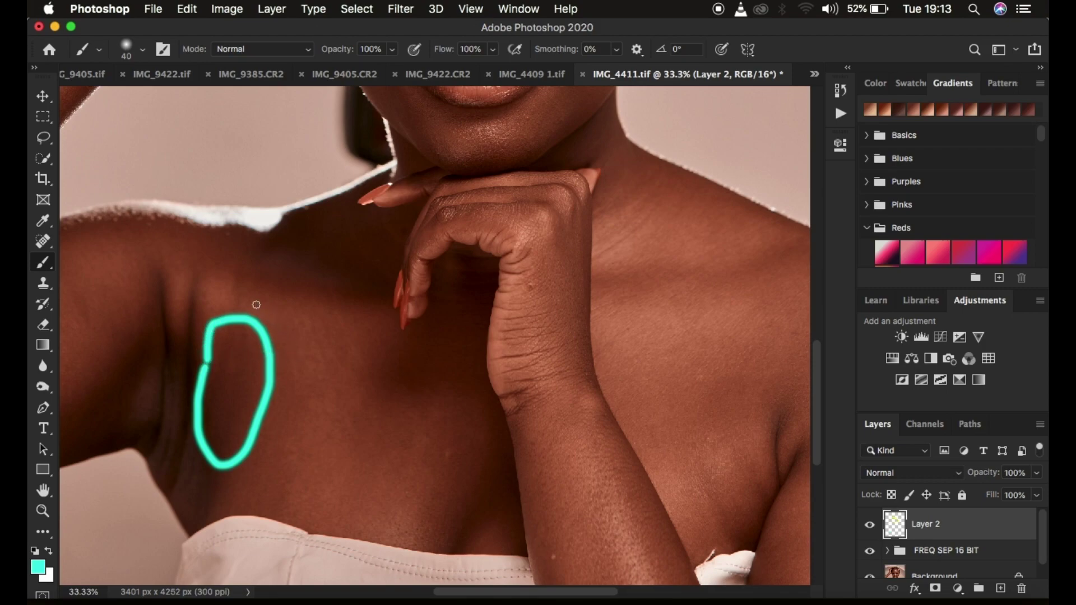
mouse_move(209, 290)
mouse_down()
mouse_move(287, 316)
mouse_move(309, 407)
mouse_move(299, 448)
mouse_move(209, 483)
mouse_up()
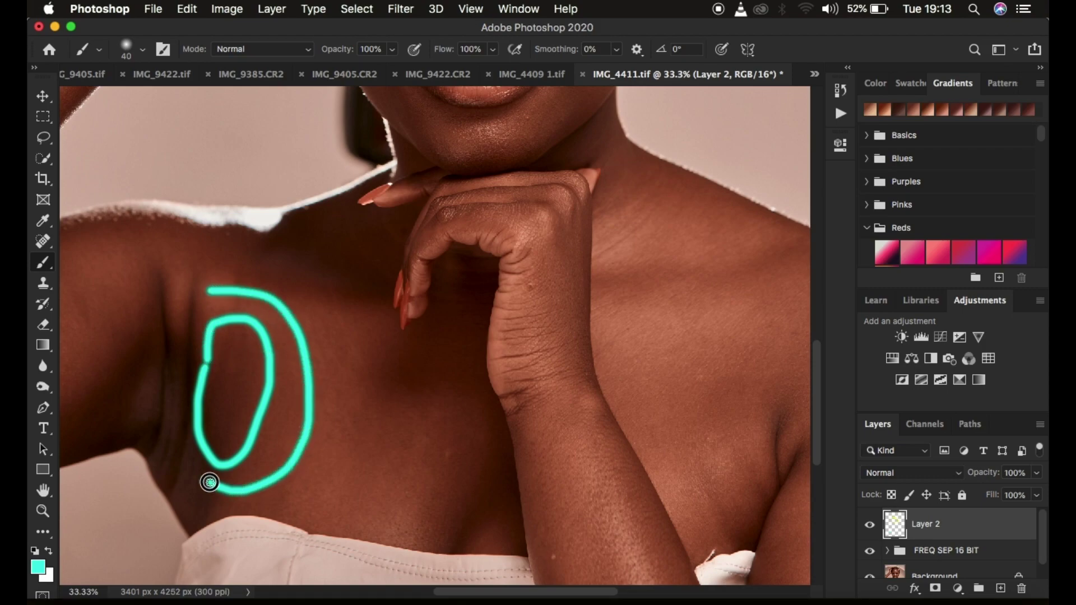
drag(213, 286, 208, 282)
Step: Delete the annotation layer, Layer 2, with all its drawn markings
scroll(581, 290, up, 3)
scroll(581, 290, up, 2)
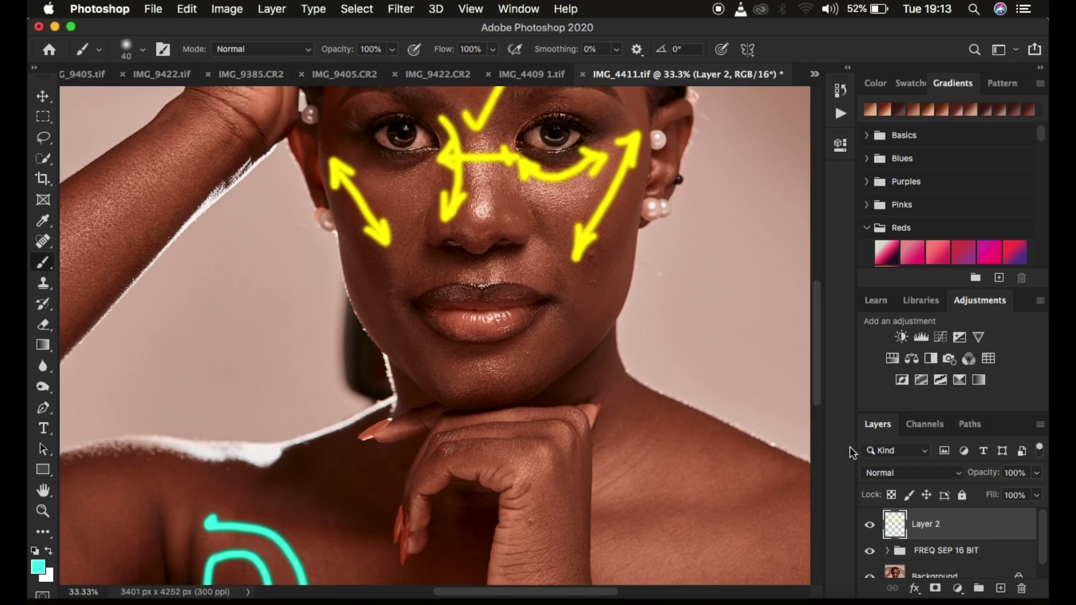
key(BackSpace)
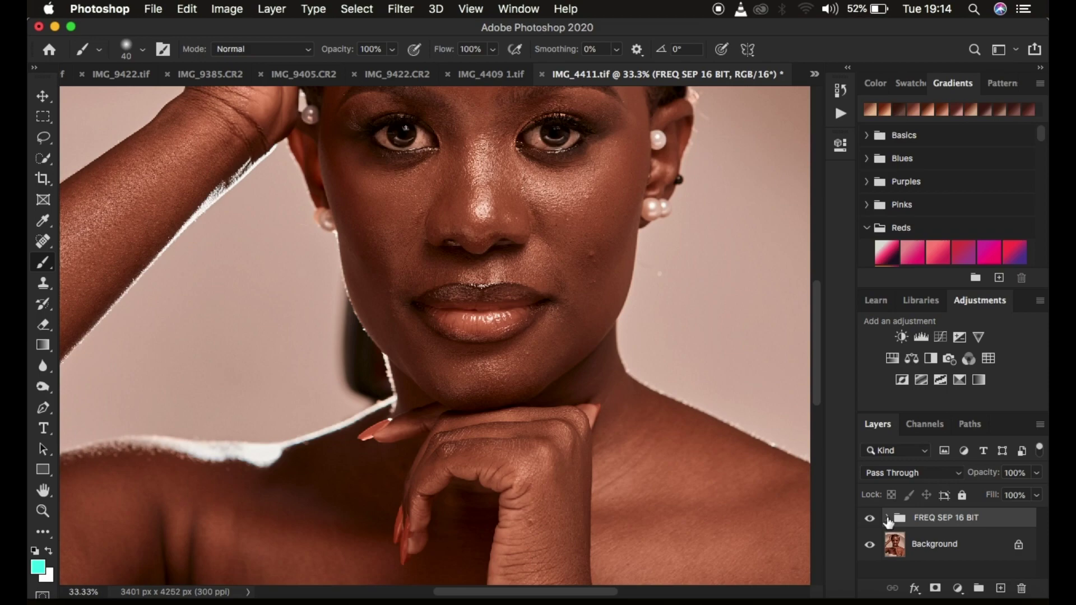
Step: Expand the FREQ SEP 16 BIT group, select the LOW FEQ layer, and undo the stray brush dot on the forehead
key(super+minus)
key(super+minus)
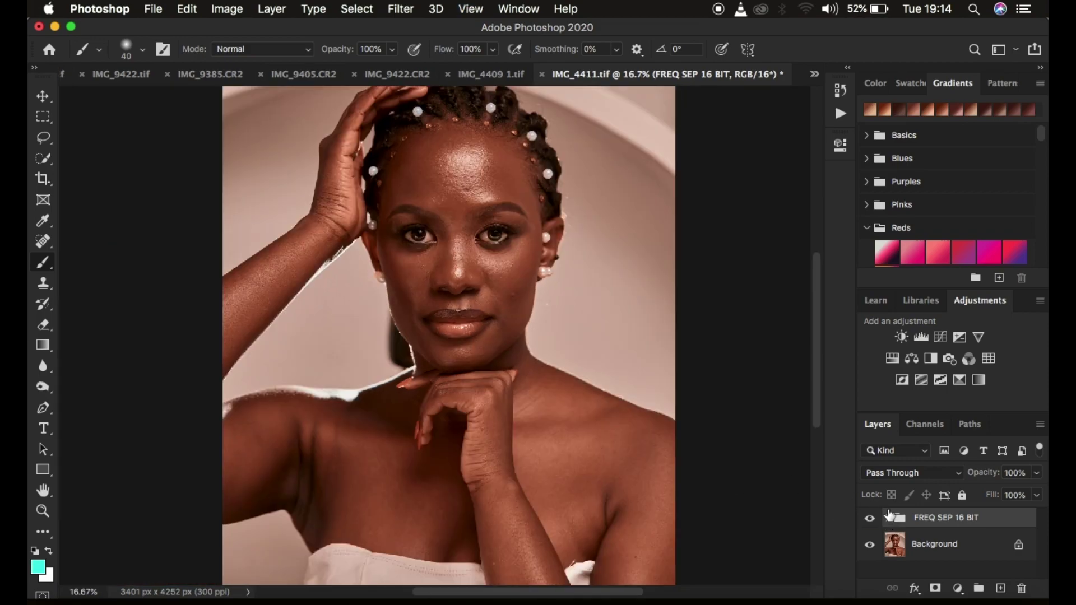
click(888, 522)
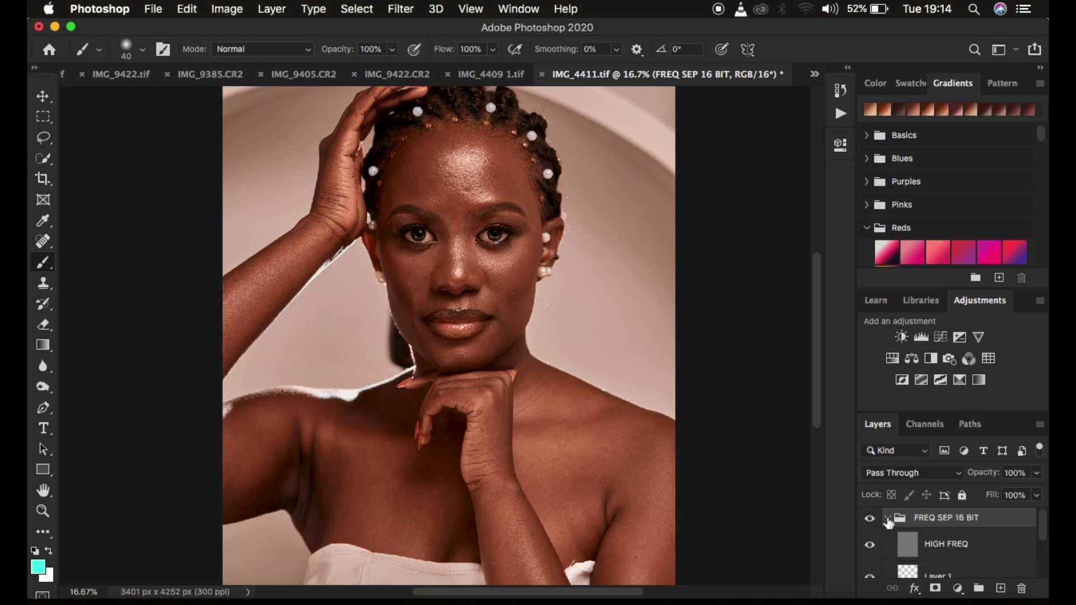
scroll(957, 524, down, 2)
click(957, 540)
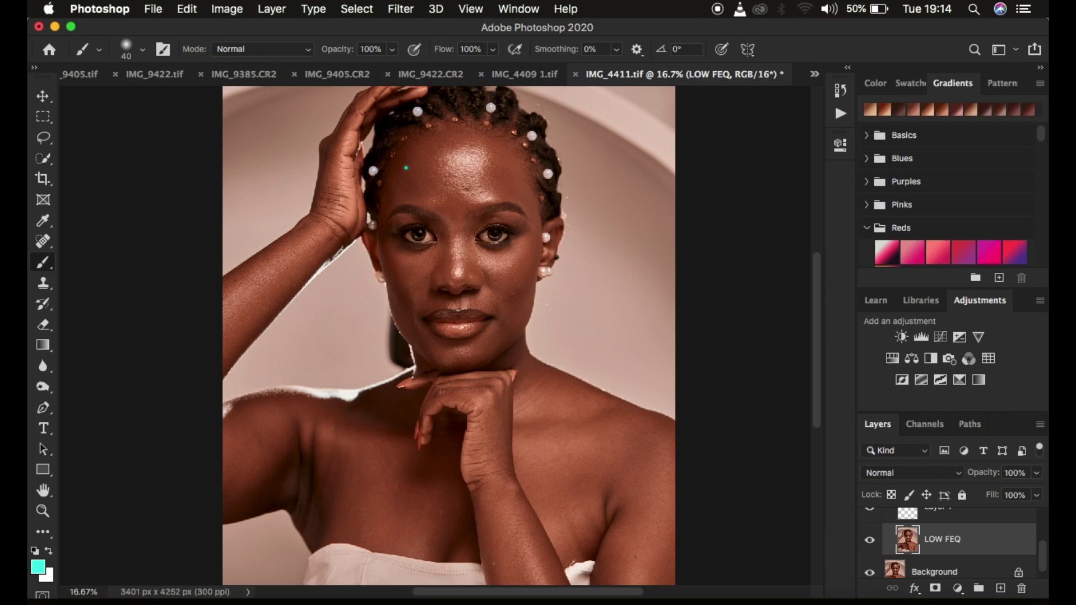
key(super+z)
Step: Hide the HIGH FREQ layer and switch to the Mixer Brush for working on the LOW FEQ layer
scroll(979, 545, up, 2)
click(872, 546)
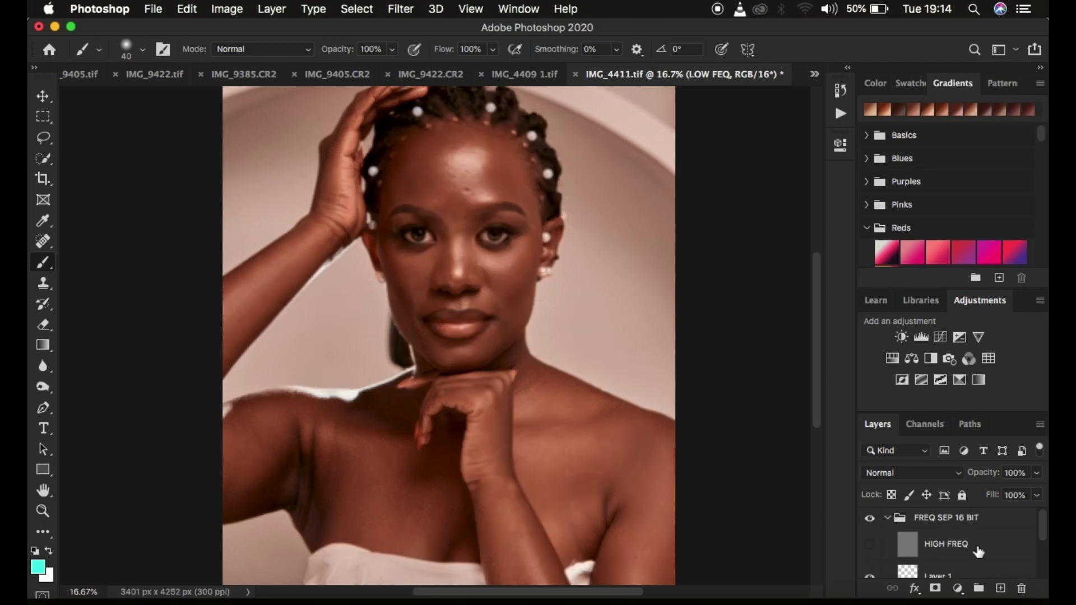
scroll(980, 552, down, 1)
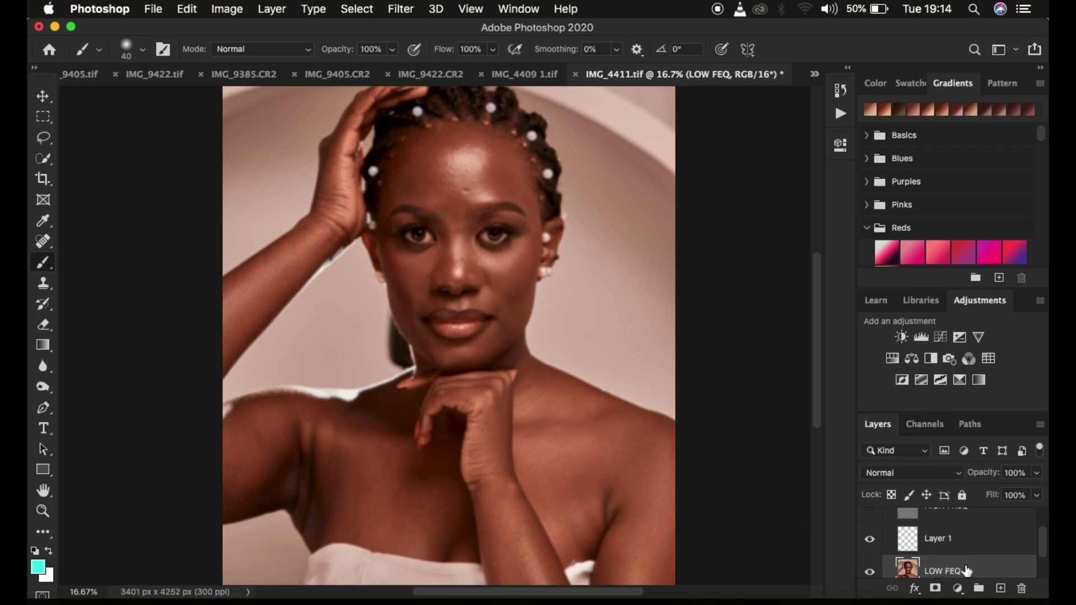
right_click(43, 264)
click(112, 316)
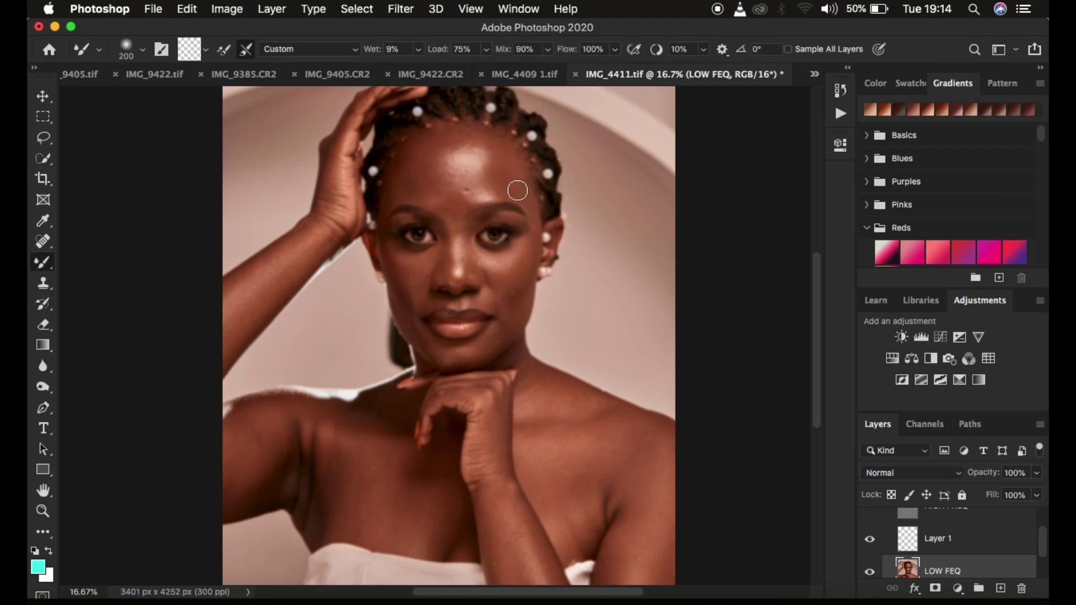
Step: Blend the forehead tones on the LOW FEQ layer with the Mixer Brush, reducing the brush size from 200 to 175
key(bracketright)
key(bracketleft)
mouse_move(418, 164)
mouse_down()
mouse_move(411, 190)
mouse_move(407, 158)
mouse_move(408, 177)
mouse_move(425, 140)
mouse_move(406, 189)
mouse_move(411, 164)
mouse_move(428, 197)
mouse_move(417, 164)
mouse_move(428, 144)
mouse_move(395, 193)
mouse_move(403, 171)
mouse_move(398, 200)
mouse_move(407, 166)
mouse_move(403, 176)
mouse_move(508, 161)
mouse_move(513, 174)
mouse_move(503, 161)
mouse_move(499, 190)
mouse_move(504, 159)
mouse_move(527, 183)
mouse_move(478, 144)
mouse_move(493, 173)
mouse_move(492, 149)
mouse_move(448, 151)
mouse_move(427, 178)
mouse_move(432, 197)
mouse_move(447, 139)
mouse_move(485, 140)
mouse_move(486, 170)
mouse_up()
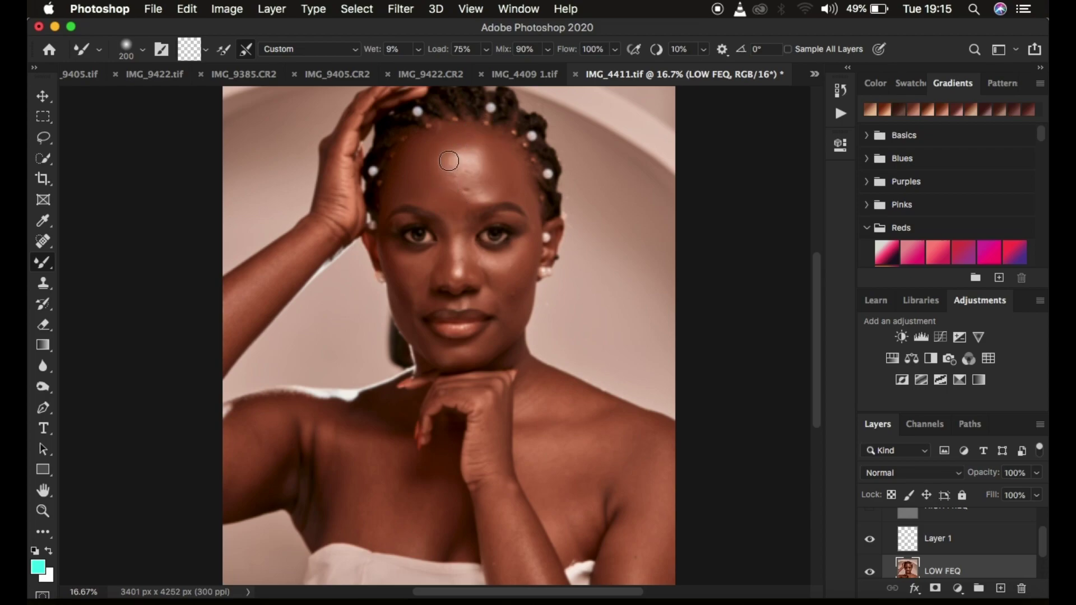
key(bracketleft)
mouse_move(449, 174)
mouse_down()
mouse_move(444, 162)
mouse_move(447, 180)
mouse_move(444, 170)
mouse_move(480, 149)
mouse_move(464, 144)
mouse_move(487, 157)
mouse_move(472, 197)
mouse_move(463, 192)
mouse_move(516, 192)
mouse_move(533, 211)
mouse_move(444, 169)
mouse_move(452, 144)
mouse_move(432, 175)
mouse_move(459, 147)
mouse_move(485, 163)
mouse_move(428, 173)
mouse_up()
mouse_move(435, 204)
mouse_down()
mouse_move(477, 195)
mouse_move(437, 172)
mouse_move(464, 192)
mouse_move(454, 185)
mouse_move(485, 159)
mouse_move(415, 185)
mouse_up()
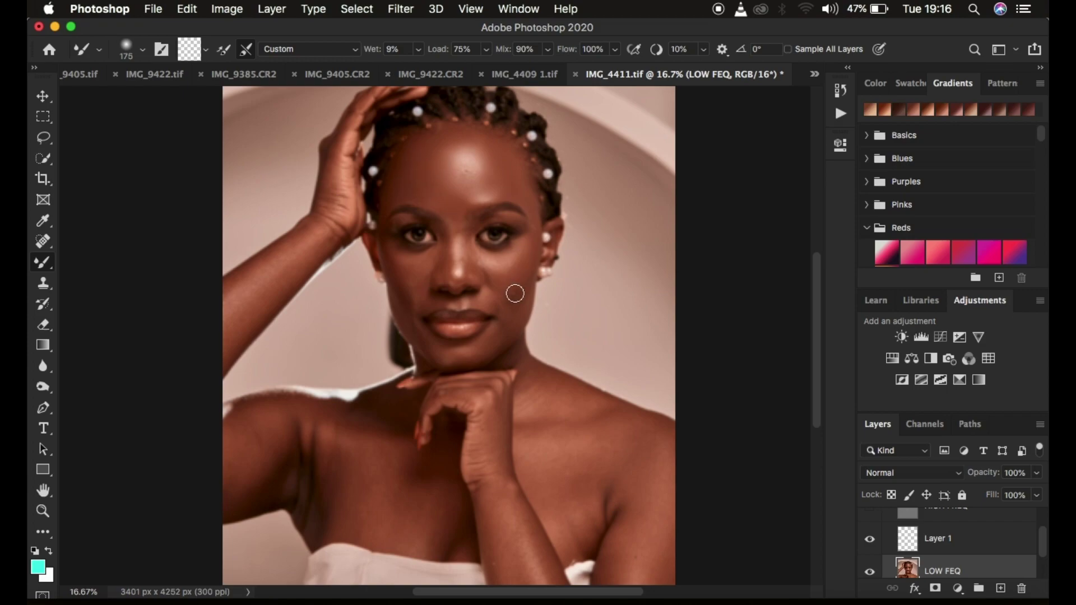
Step: Blend the skin above the brows, on the right-hand cheek and on the nose bridge, and show the HIGH FREQ layer again
mouse_move(486, 204)
mouse_down()
mouse_move(473, 192)
mouse_move(453, 213)
mouse_move(415, 184)
mouse_move(385, 201)
mouse_move(401, 207)
mouse_up()
mouse_move(531, 243)
mouse_down()
mouse_move(509, 288)
mouse_move(530, 240)
mouse_move(511, 279)
mouse_move(526, 247)
mouse_move(516, 262)
mouse_move(523, 288)
mouse_move(511, 300)
mouse_move(502, 286)
mouse_up()
mouse_move(465, 240)
mouse_down()
mouse_move(444, 206)
mouse_move(401, 187)
mouse_move(483, 211)
mouse_up()
scroll(971, 541, up, 2)
click(869, 544)
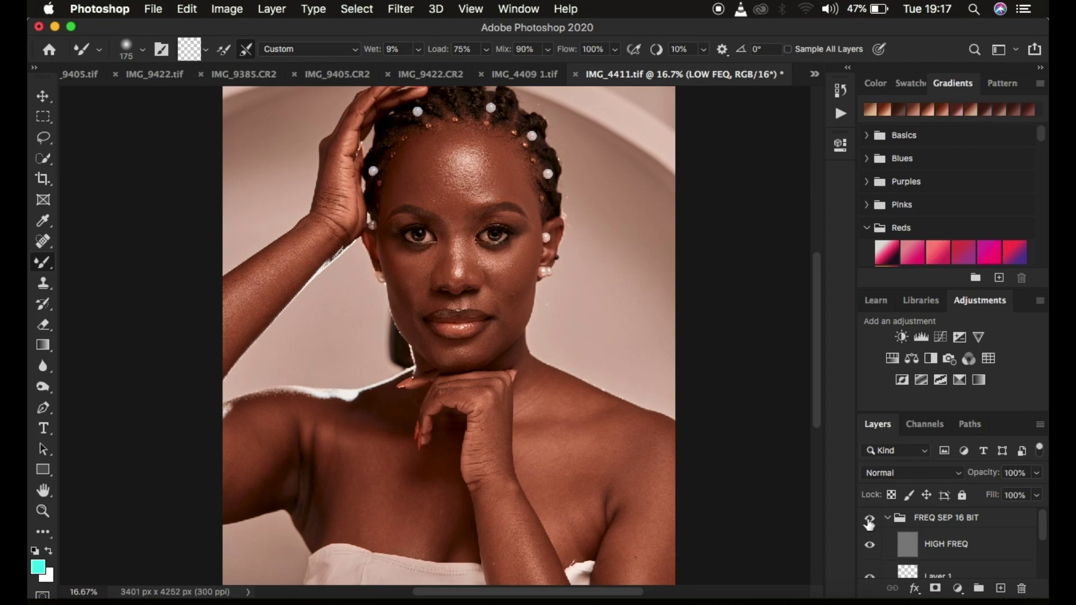
Step: Toggle the FREQ SEP 16 BIT group's visibility to compare the portrait before and after blending, leaving the group shown
click(870, 520)
click(869, 520)
click(869, 521)
click(869, 521)
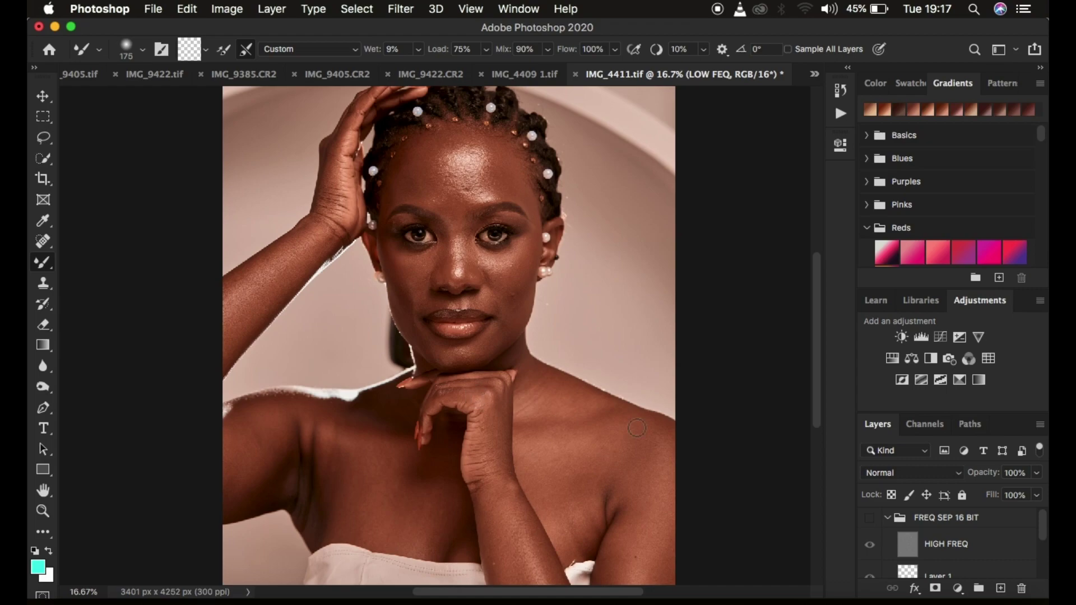
click(869, 519)
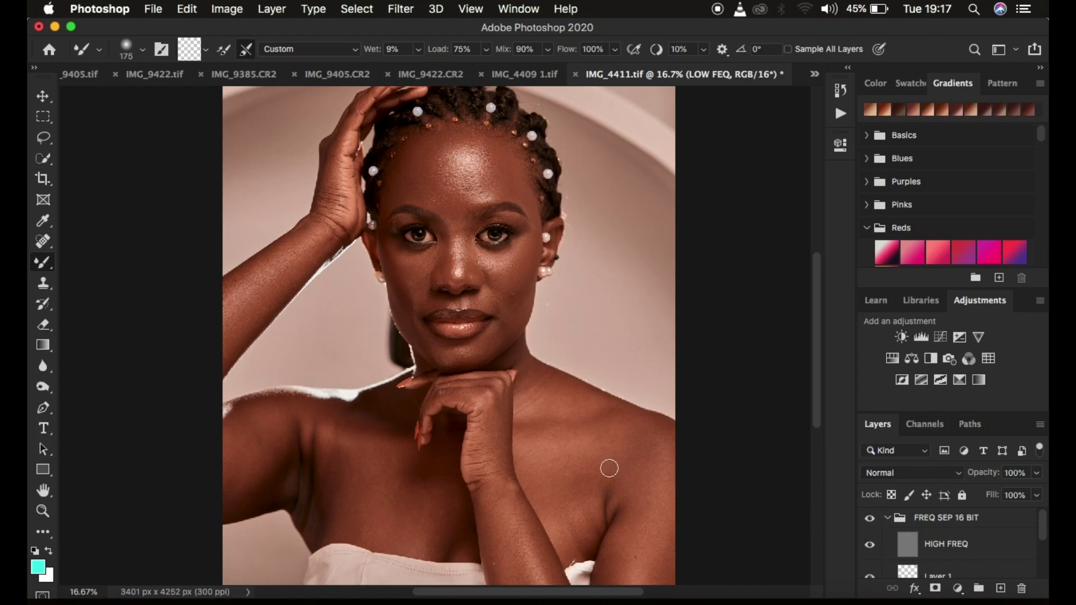